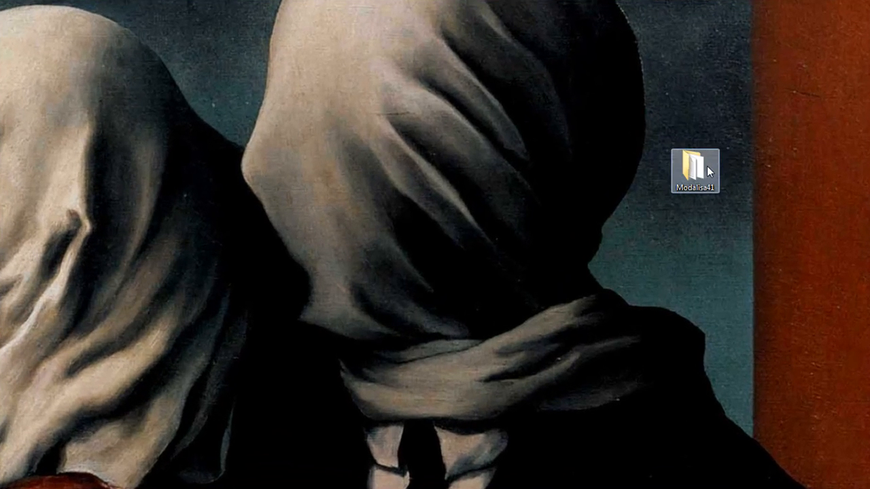
Open the Modalisa41 desktop folder and look at its data file, installer and serial text file.
{"action": "double_click", "coordinate": [707, 170]}
{"action": "left_click", "coordinate": [193, 127]}
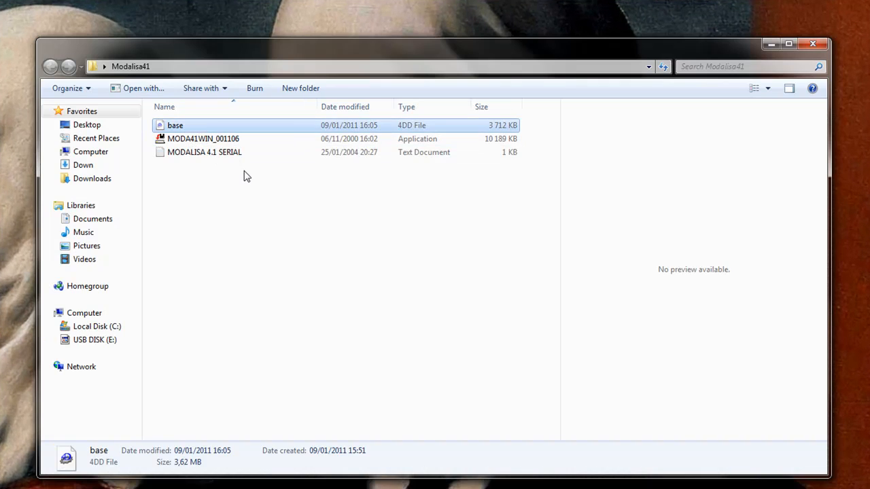
{"action": "left_click", "coordinate": [237, 139]}
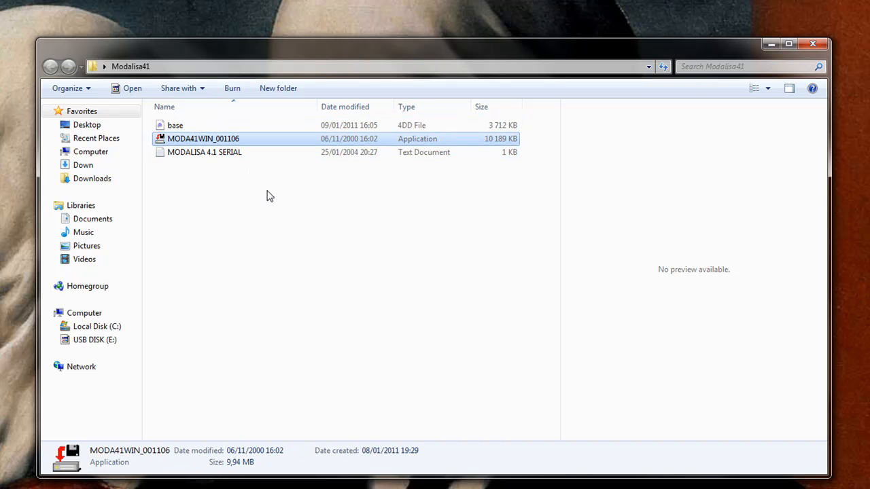
{"action": "left_click", "coordinate": [246, 153]}
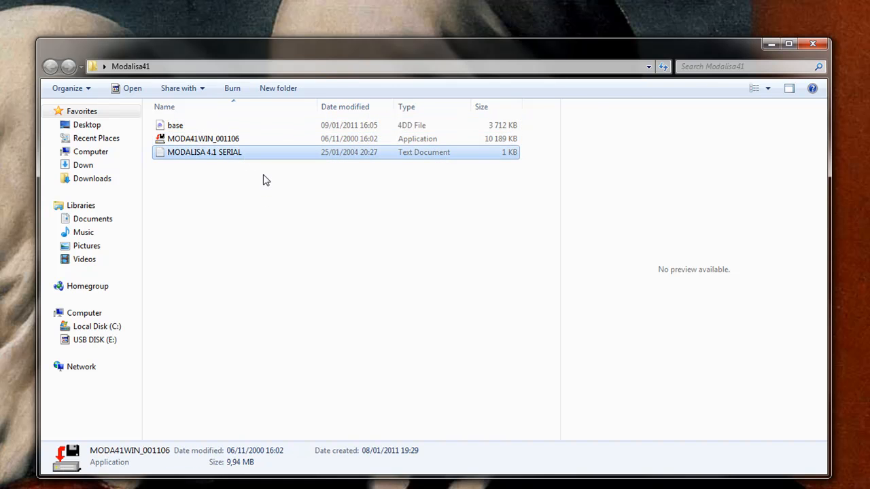
Install Modalisa 4.1 from MODA41WIN_001106 into a newly created C:\Modalisa41 directory and launch it on exit.
{"action": "double_click", "coordinate": [239, 138]}
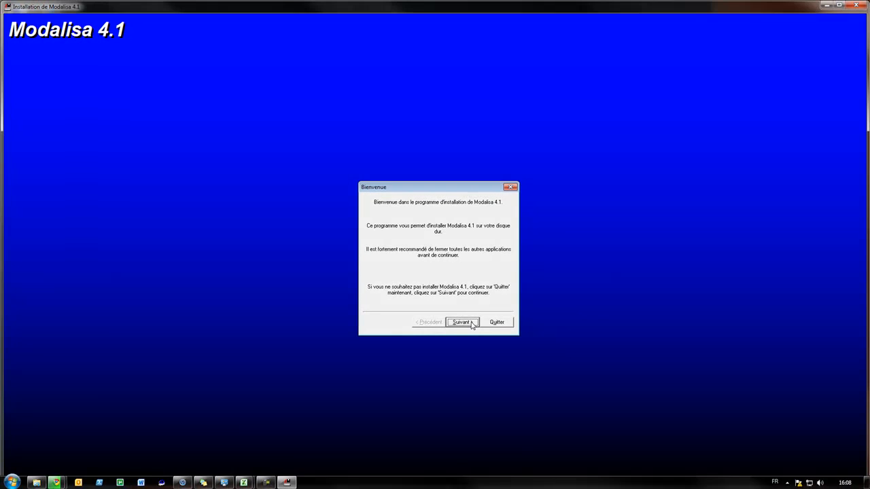
{"action": "left_click", "coordinate": [472, 323]}
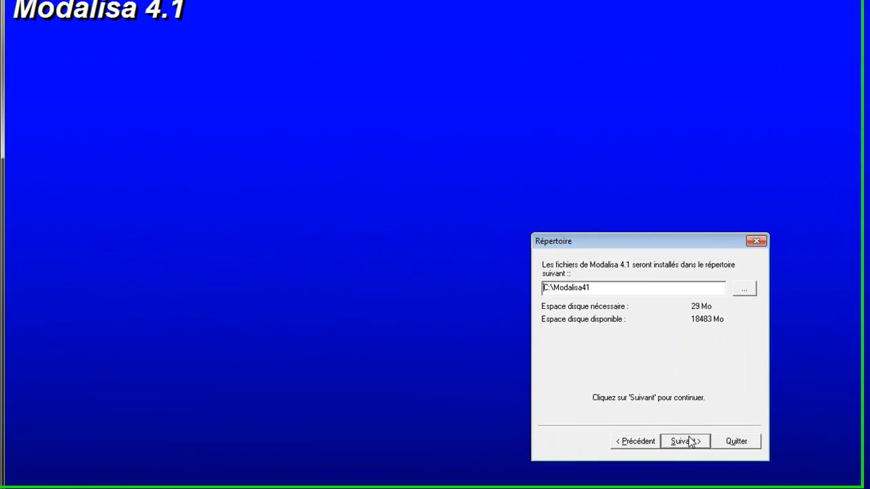
{"action": "left_click", "coordinate": [687, 443]}
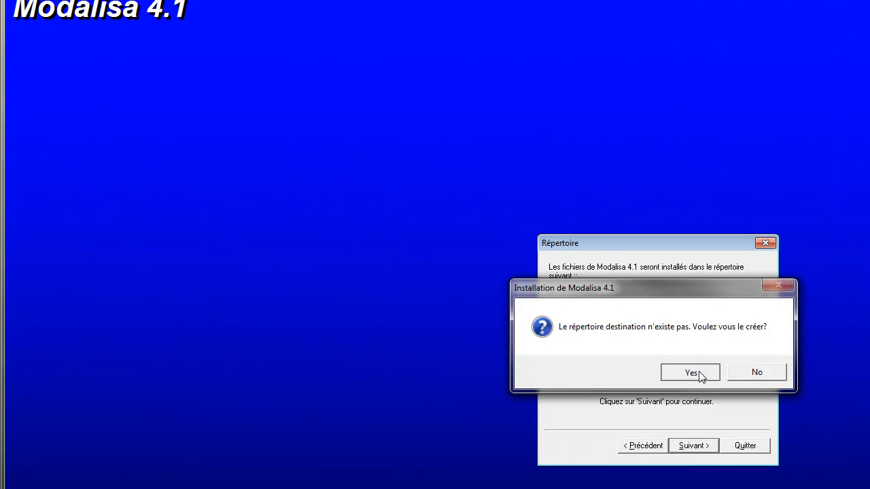
{"action": "left_click", "coordinate": [690, 372]}
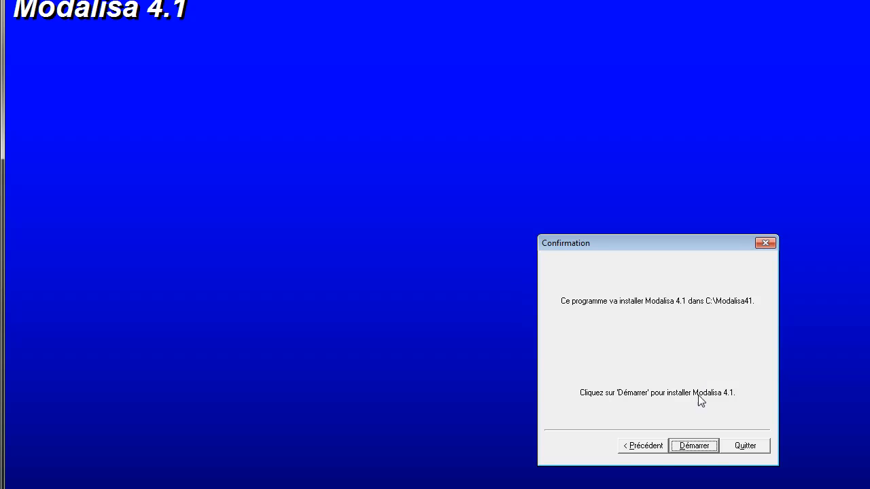
{"action": "left_click", "coordinate": [694, 446]}
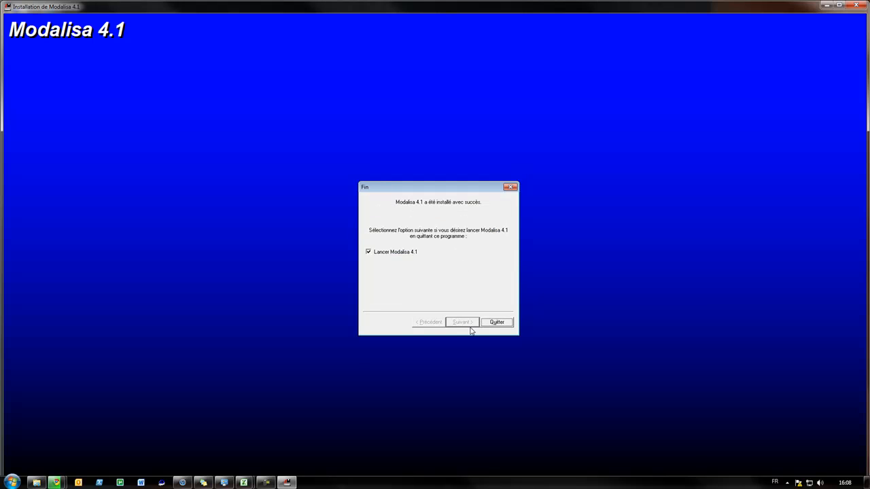
{"action": "left_click", "coordinate": [496, 322]}
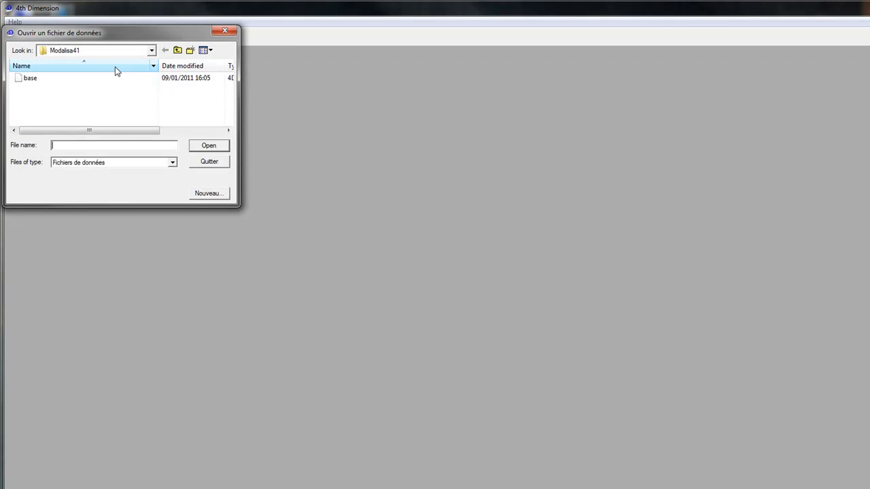
Open the data file base from the Modalisa41 folder on the desktop.
{"action": "left_click", "coordinate": [114, 85]}
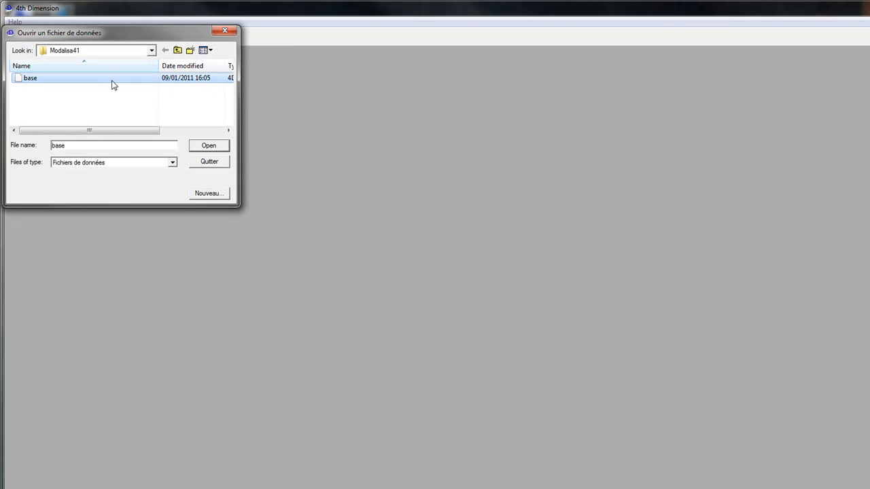
{"action": "left_click", "coordinate": [178, 49]}
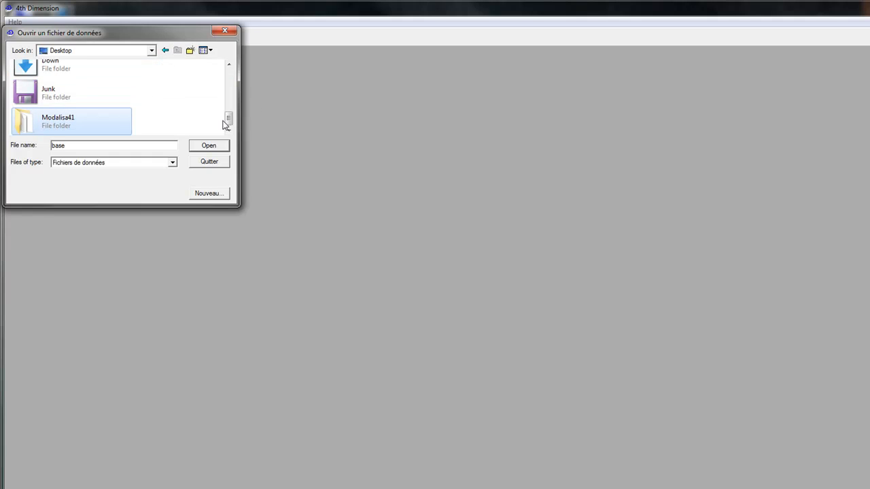
{"action": "mouse_move", "coordinate": [231, 121]}
{"action": "left_mouse_down"}
{"action": "mouse_move", "coordinate": [235, 101]}
{"action": "mouse_move", "coordinate": [231, 130]}
{"action": "left_mouse_up"}
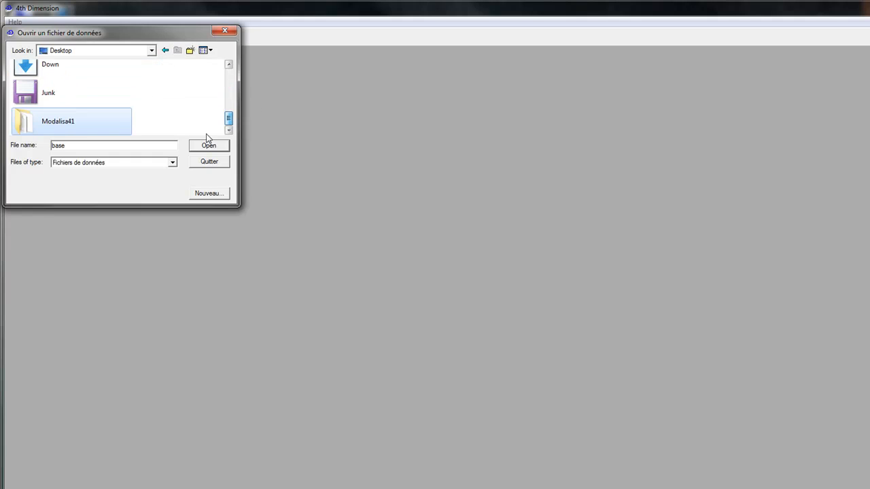
{"action": "double_click", "coordinate": [46, 123]}
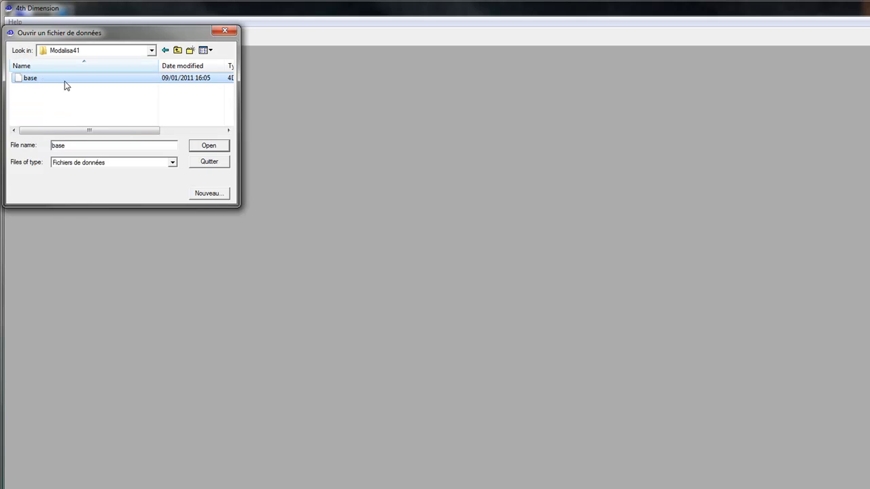
{"action": "left_click", "coordinate": [209, 146]}
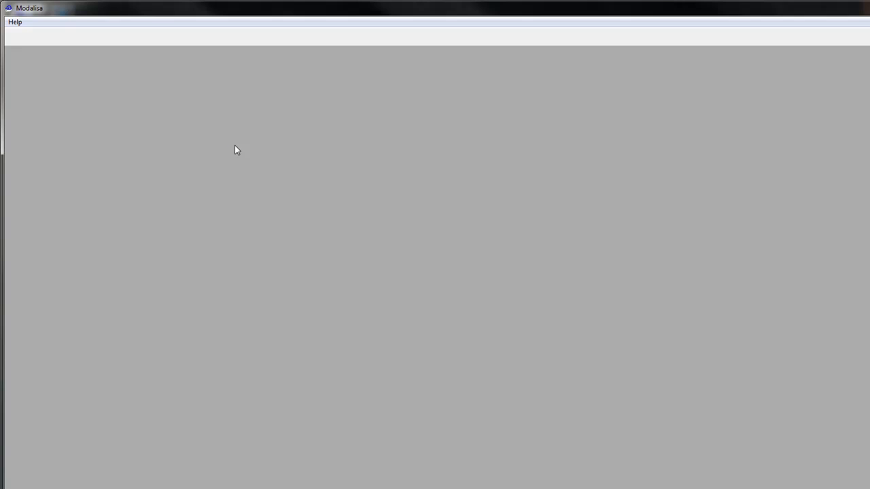
{"action": "left_click", "coordinate": [627, 256]}
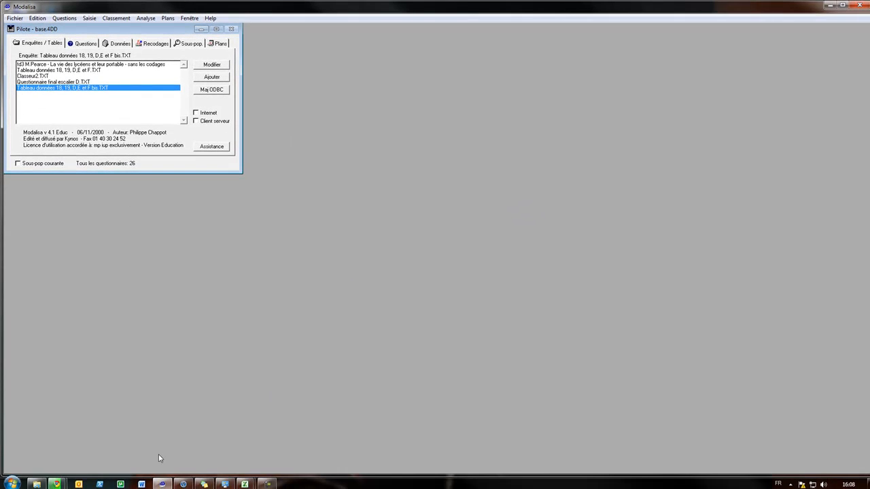
Minimize Modalisa, view the serial number in the MODALISA 4.1 SERIAL text file, and minimize that file.
{"action": "left_click", "coordinate": [830, 6]}
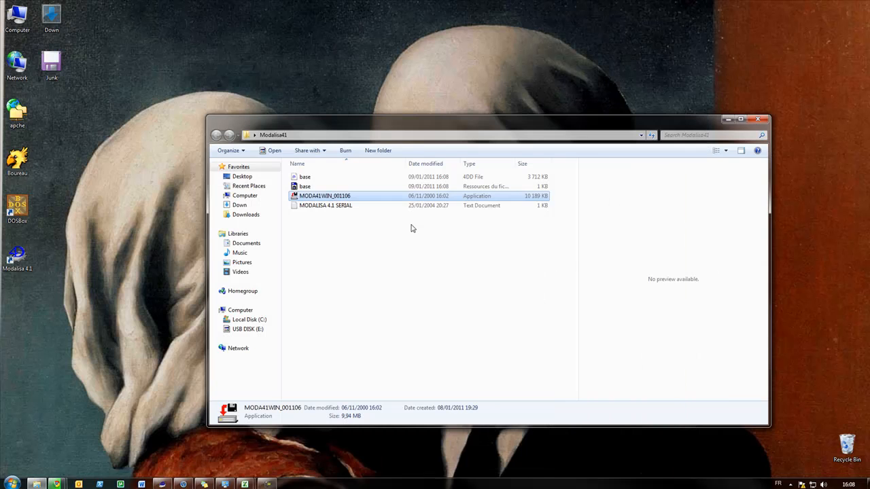
{"action": "left_click", "coordinate": [347, 207]}
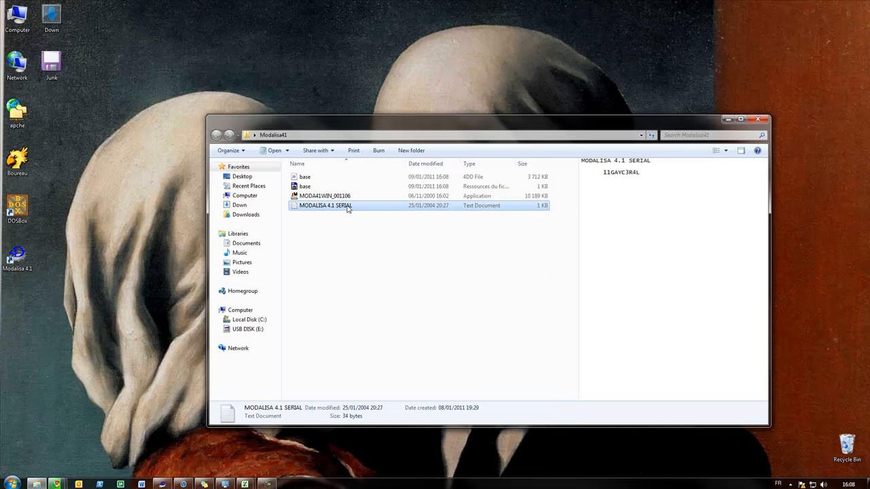
{"action": "double_click", "coordinate": [356, 206]}
{"action": "left_click_drag", "start_coordinate": [99, 199], "coordinate": [66, 200]}
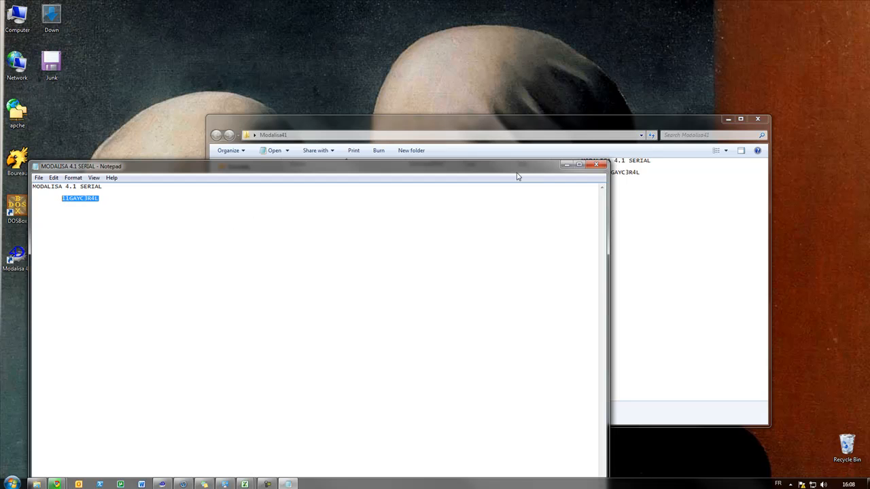
{"action": "left_click", "coordinate": [566, 165]}
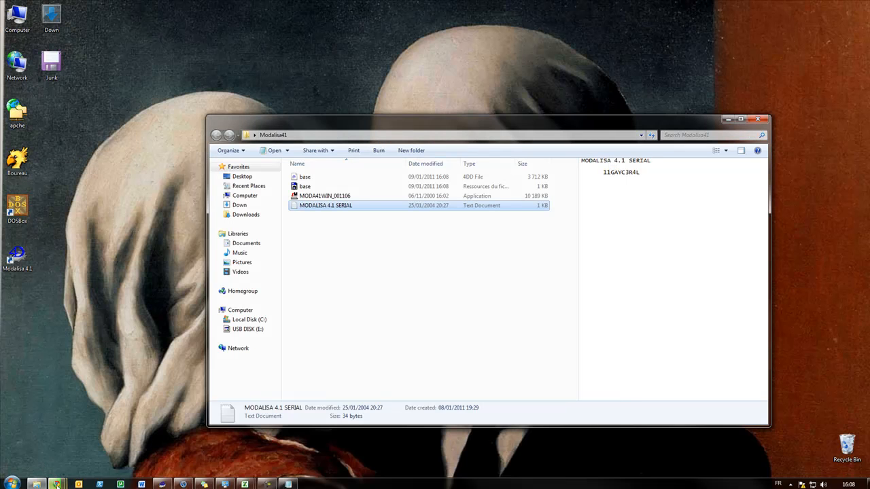
Switch back to Modalisa, look through the available surveys and select the td3 survey "La vie des lycéens et leur portable - sans les codages".
{"action": "left_click", "coordinate": [183, 484]}
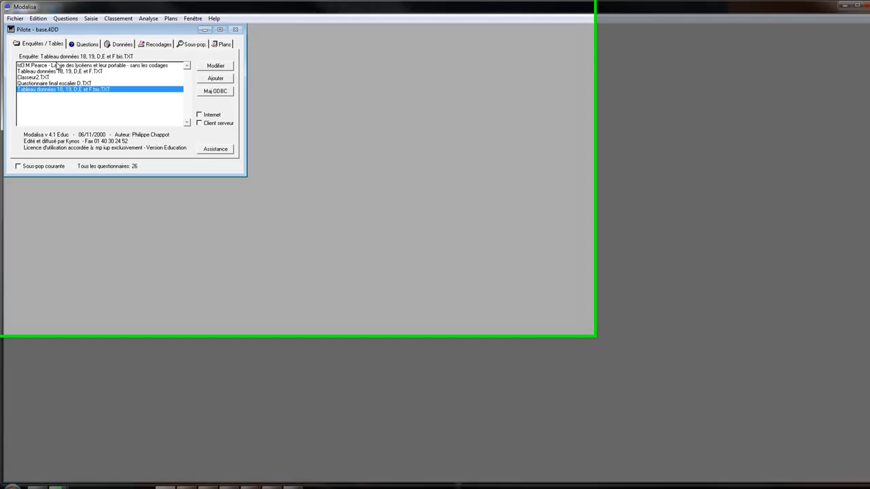
{"action": "left_click", "coordinate": [57, 70]}
{"action": "left_click", "coordinate": [60, 64]}
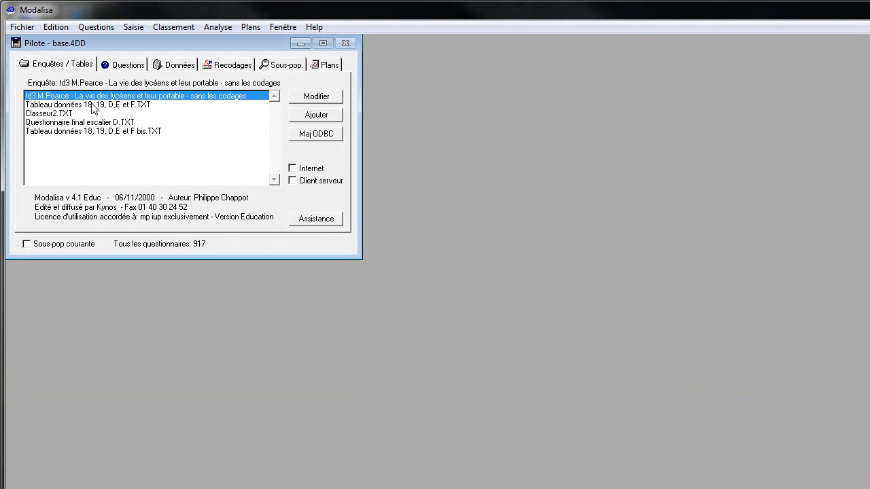
{"action": "left_click", "coordinate": [91, 106]}
{"action": "left_click", "coordinate": [86, 113]}
{"action": "left_click", "coordinate": [90, 96]}
{"action": "left_click", "coordinate": [106, 105]}
{"action": "left_click", "coordinate": [104, 97]}
{"action": "left_click", "coordinate": [98, 106]}
{"action": "left_click", "coordinate": [67, 114]}
{"action": "left_click", "coordinate": [81, 131]}
{"action": "left_click", "coordinate": [81, 122]}
{"action": "left_click", "coordinate": [77, 105]}
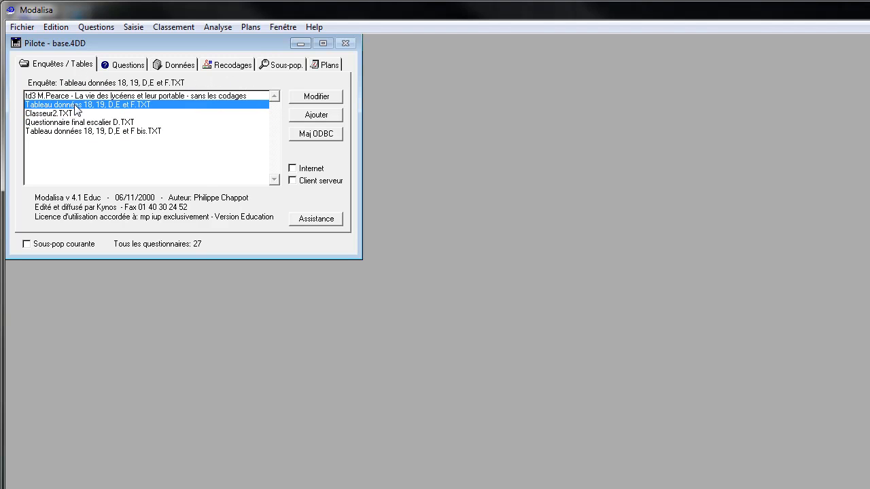
{"action": "left_click", "coordinate": [76, 95]}
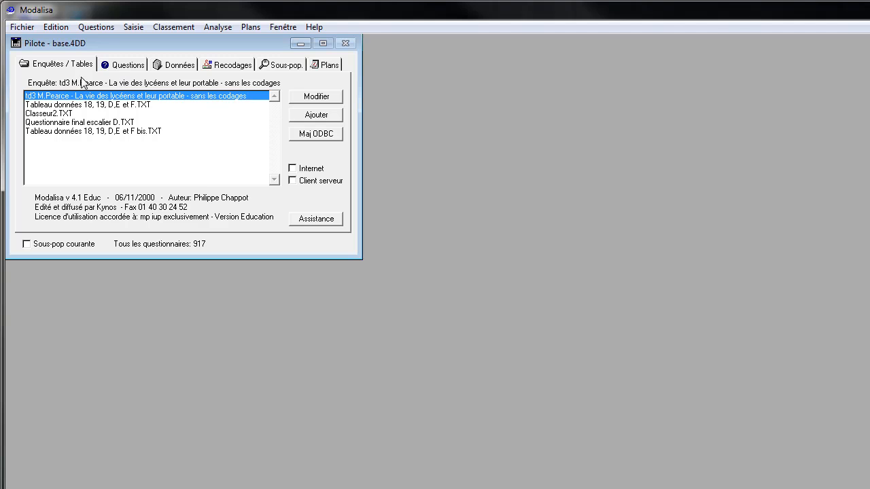
Examine the survey's list of questions, including their types, modalities and codes.
{"action": "left_click", "coordinate": [128, 68]}
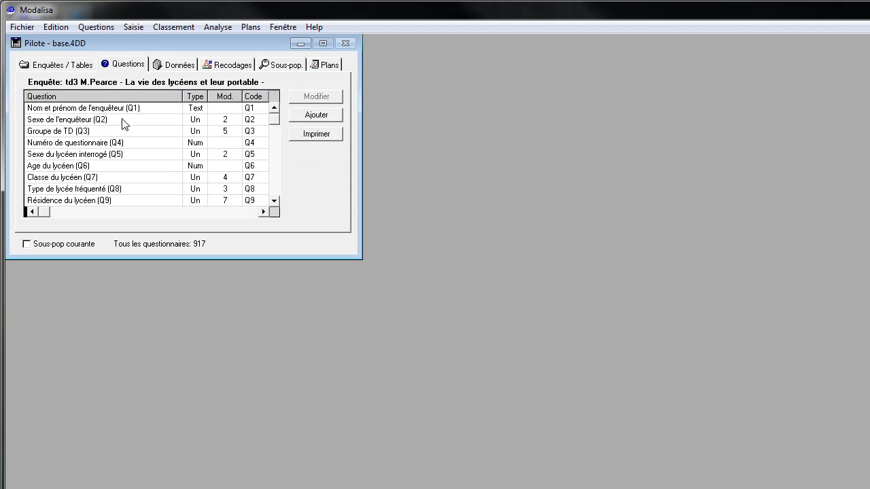
{"action": "left_click", "coordinate": [117, 113]}
{"action": "left_click", "coordinate": [111, 122]}
{"action": "left_click", "coordinate": [105, 134]}
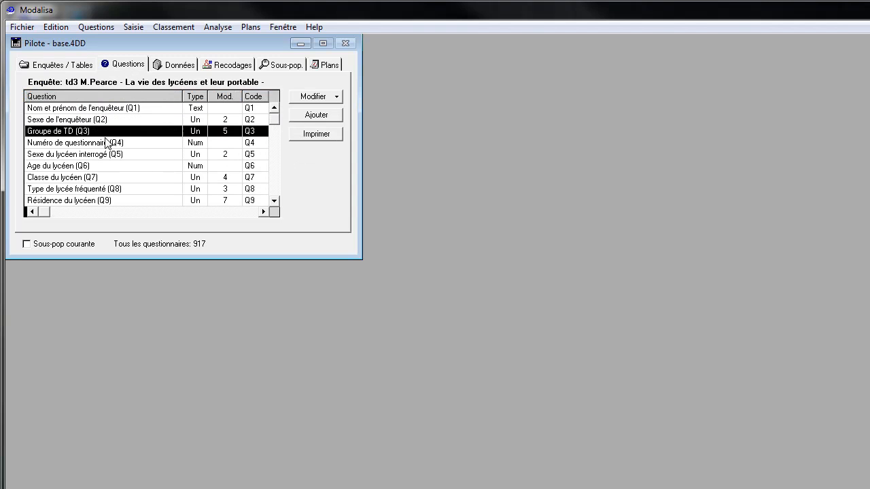
{"action": "left_click", "coordinate": [108, 143]}
{"action": "scroll", "coordinate": [276, 188], "scroll_direction": "down", "scroll_amount": 12}
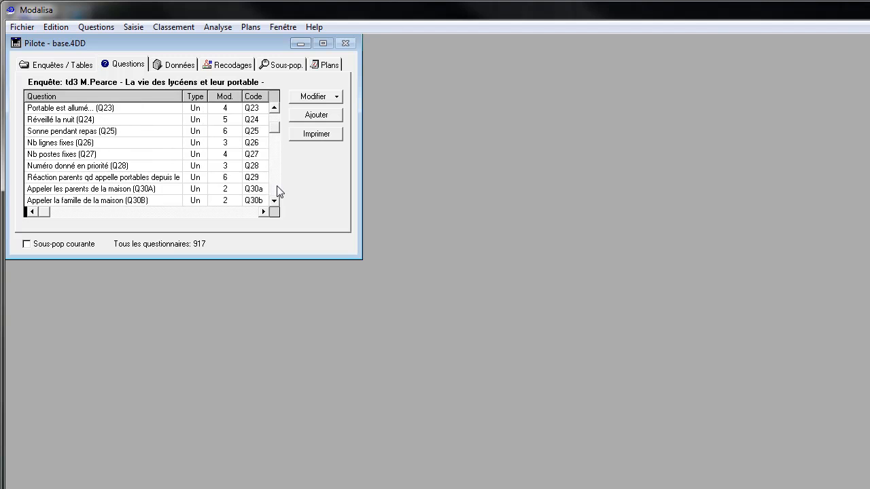
{"action": "left_click_drag", "start_coordinate": [277, 133], "coordinate": [272, 114]}
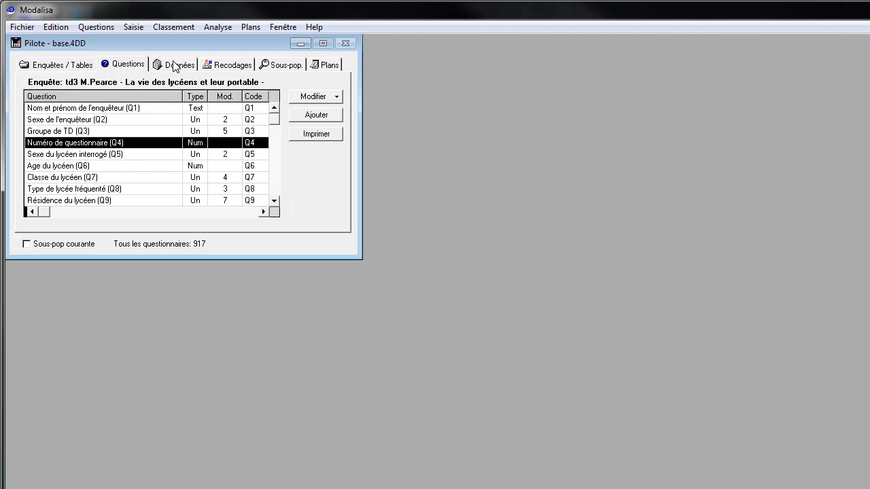
Examine the survey's data table, viewing the answers per questionnaire across to the Possession d'un portable (Q10) column.
{"action": "left_click", "coordinate": [175, 66]}
{"action": "left_click", "coordinate": [75, 121]}
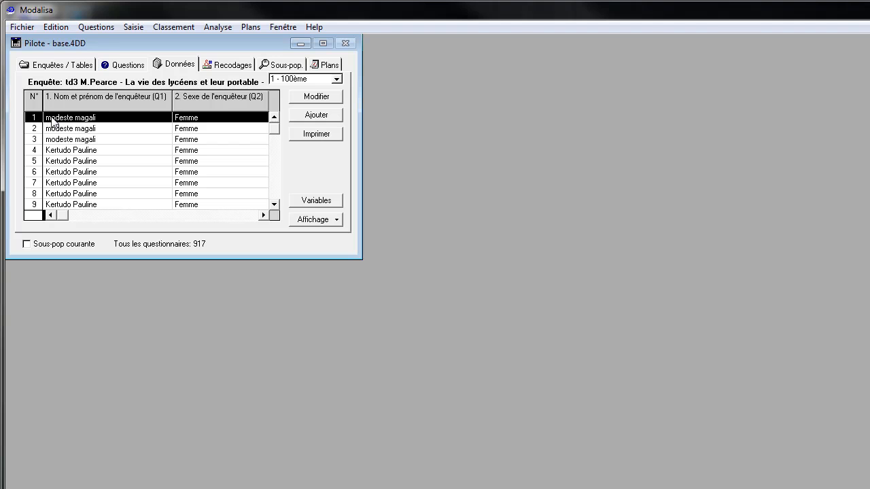
{"action": "left_click", "coordinate": [89, 99]}
{"action": "left_click", "coordinate": [34, 99]}
{"action": "left_click", "coordinate": [160, 118]}
{"action": "key", "text": "Right"}
{"action": "key", "text": "Right"}
{"action": "key", "text": "Right"}
{"action": "key", "text": "Right"}
{"action": "key", "text": "Right"}
{"action": "key", "text": "Right"}
{"action": "key", "text": "Right"}
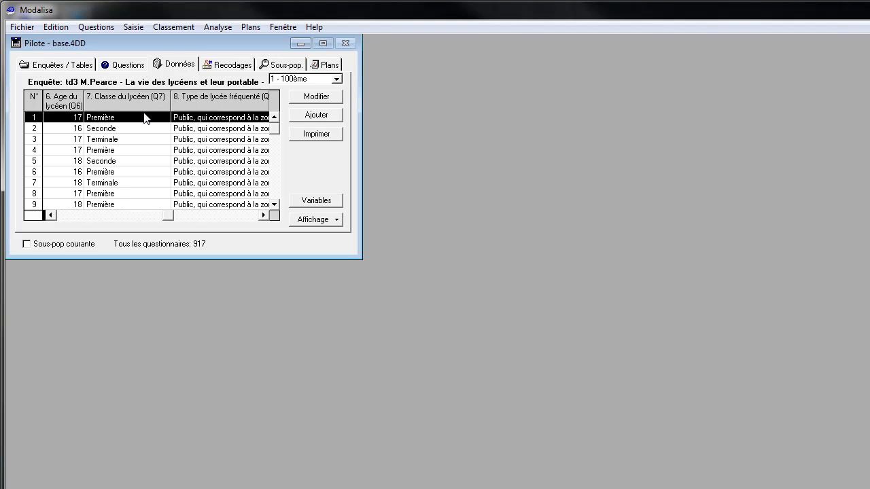
{"action": "key", "text": "Right"}
{"action": "key", "text": "Right"}
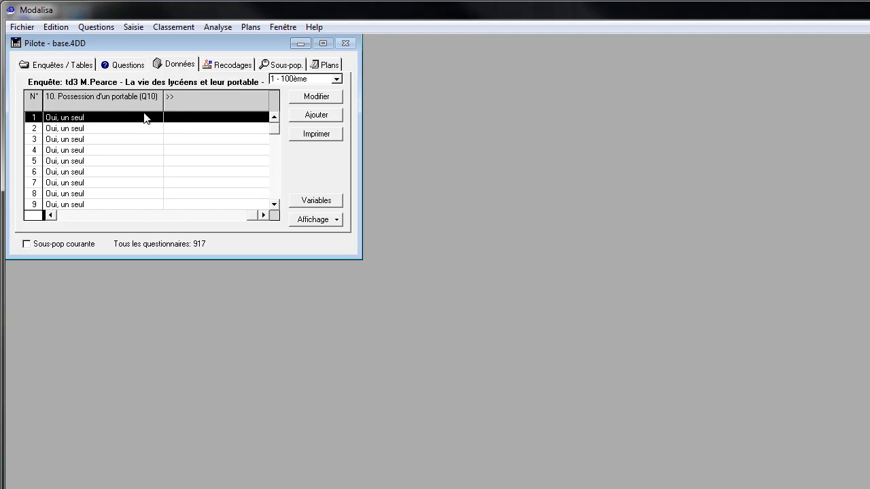
Examine the survey's recodings, comparing them with the list of questions.
{"action": "left_click", "coordinate": [223, 65]}
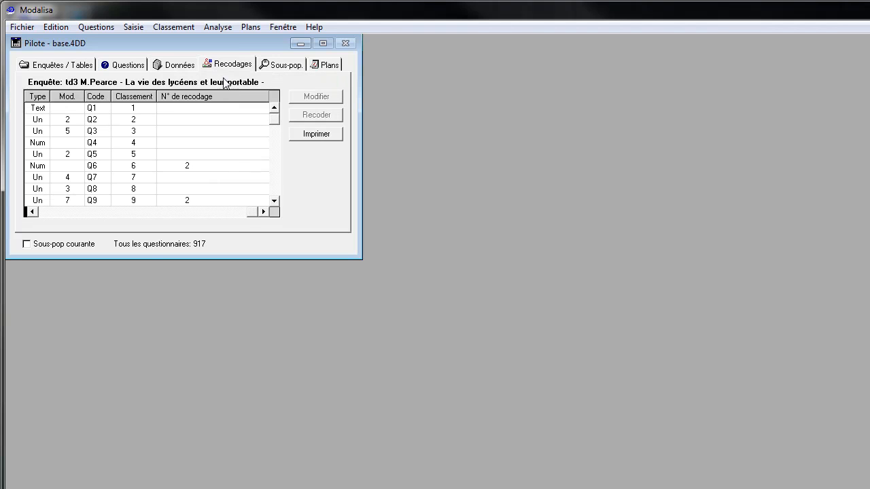
{"action": "left_click", "coordinate": [136, 68]}
{"action": "left_click", "coordinate": [238, 66]}
{"action": "left_click_drag", "start_coordinate": [276, 125], "coordinate": [278, 148]}
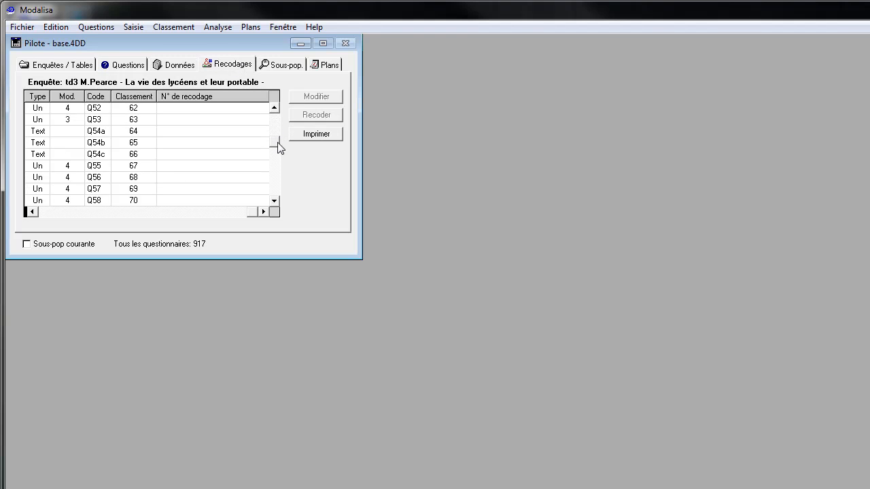
View the survey's sub-populations and analysis plans, and return to the list of questions.
{"action": "left_click", "coordinate": [280, 66]}
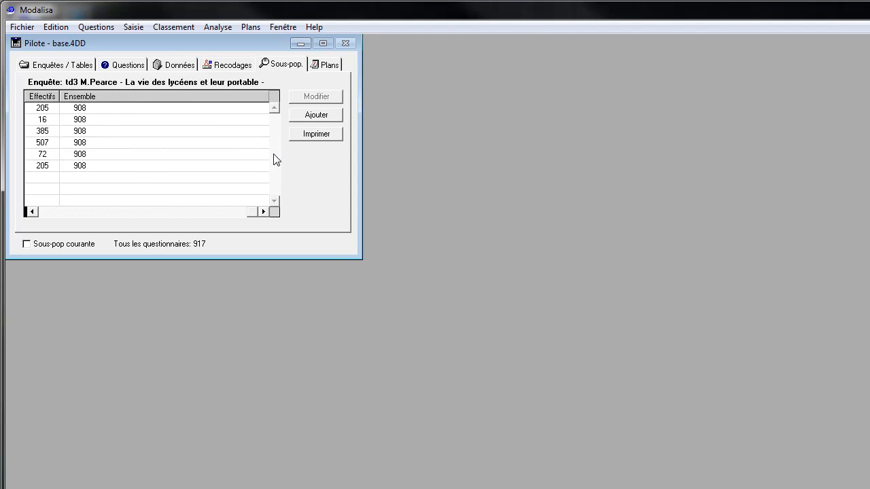
{"action": "left_click", "coordinate": [321, 66]}
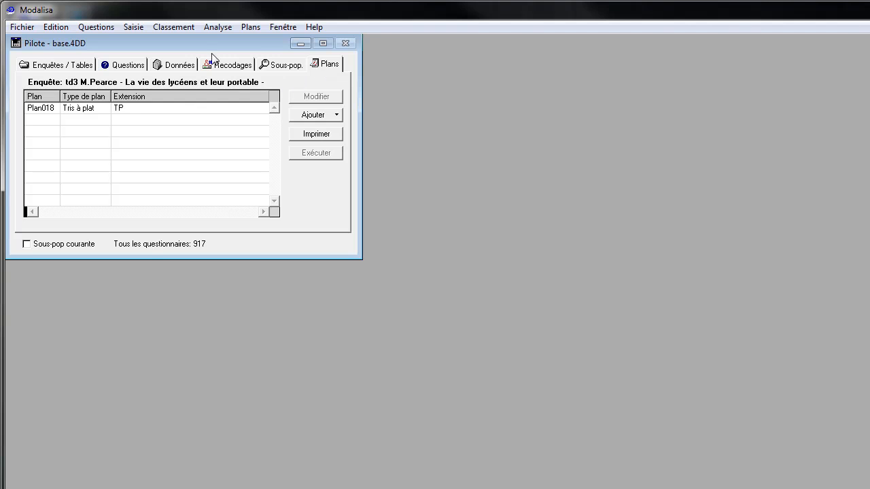
{"action": "left_click", "coordinate": [291, 67]}
{"action": "left_click", "coordinate": [314, 66]}
{"action": "left_click", "coordinate": [287, 66]}
{"action": "left_click", "coordinate": [311, 63]}
{"action": "left_click", "coordinate": [136, 64]}
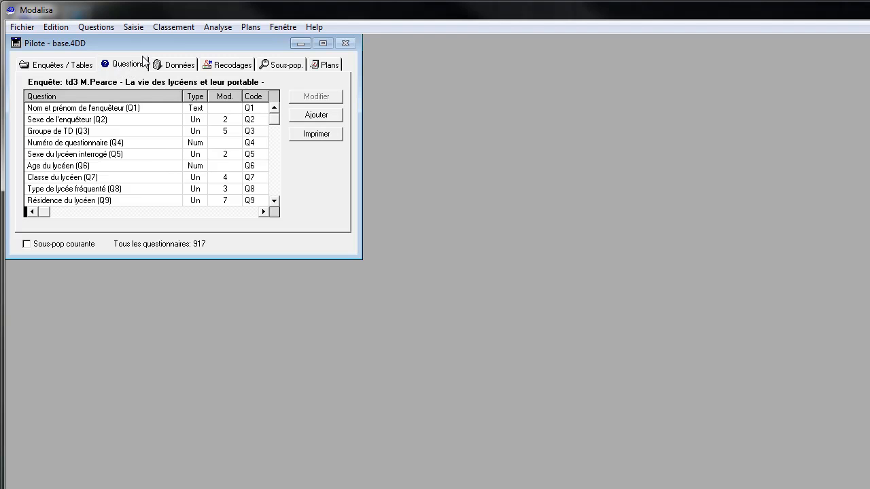
Compare the survey's recodings with its questions and list of surveys, looking through the variables down to the Q60s.
{"action": "left_click", "coordinate": [241, 65]}
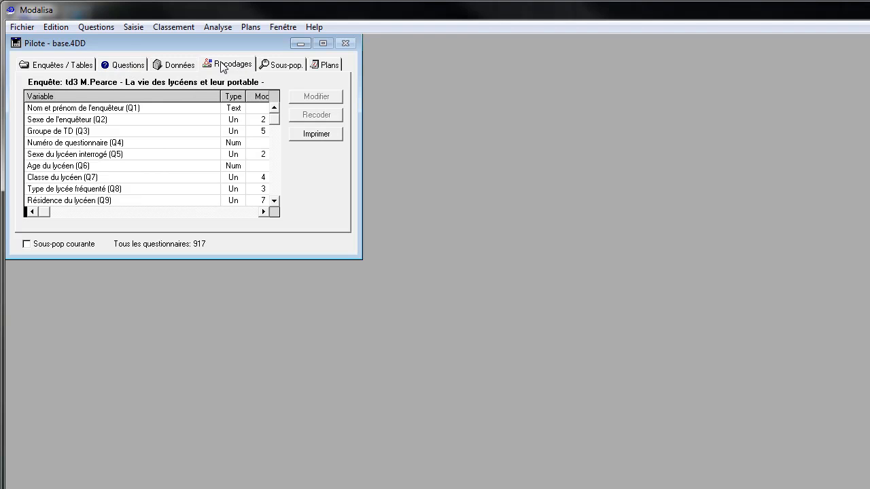
{"action": "left_click", "coordinate": [133, 64]}
{"action": "left_click", "coordinate": [228, 65]}
{"action": "left_click_drag", "start_coordinate": [275, 121], "coordinate": [276, 146]}
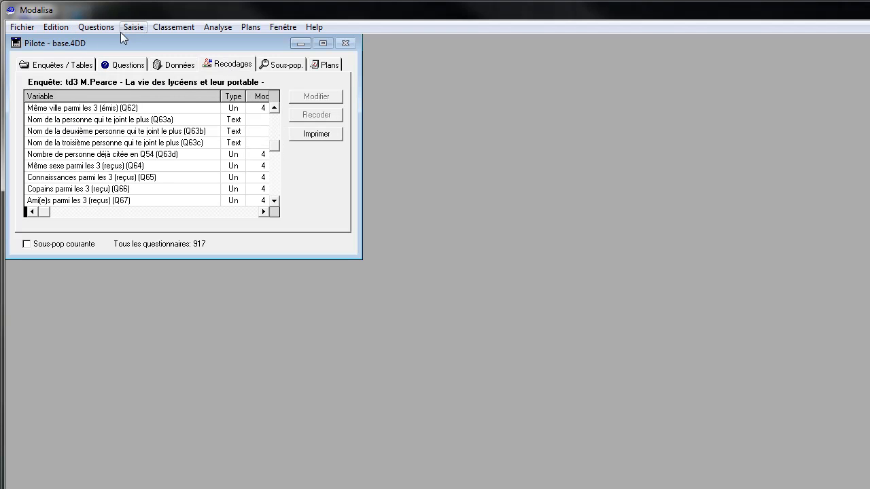
{"action": "left_click", "coordinate": [68, 64]}
{"action": "left_click", "coordinate": [225, 68]}
{"action": "left_click", "coordinate": [72, 65]}
{"action": "left_click", "coordinate": [215, 71]}
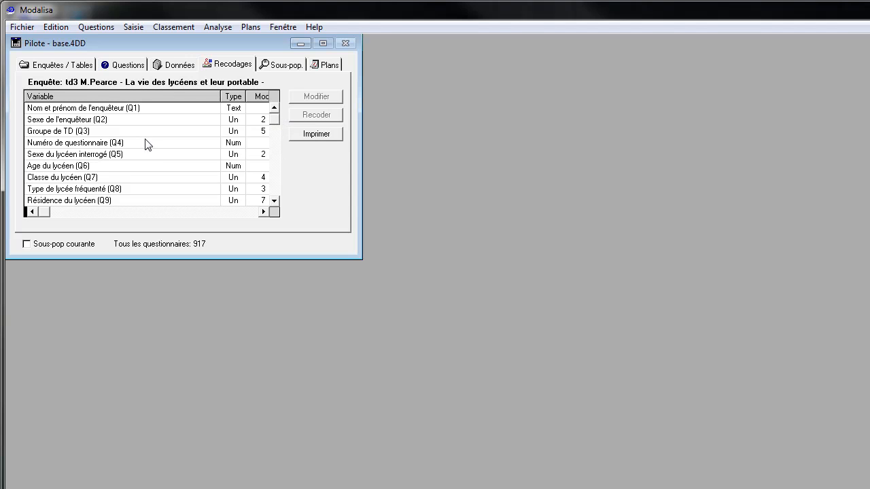
Preview the distribution of Sexe du lycéen interrogé (Q5) in an enlarged window, examine the Garçon and Fille rows, and close it.
{"action": "left_click", "coordinate": [105, 155]}
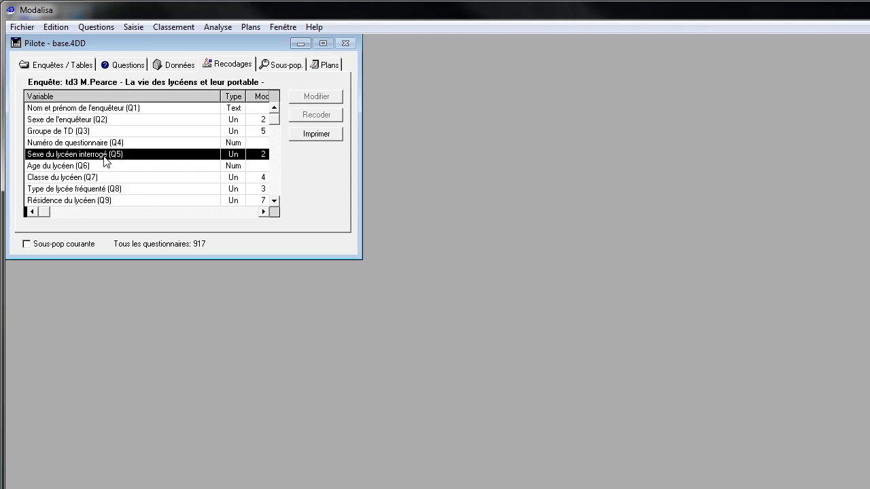
{"action": "double_click", "coordinate": [105, 156]}
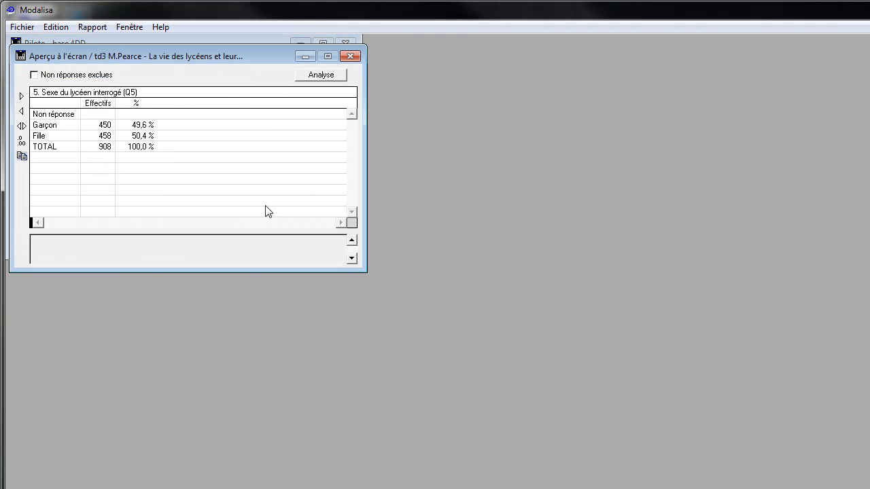
{"action": "left_click_drag", "start_coordinate": [364, 271], "coordinate": [796, 458]}
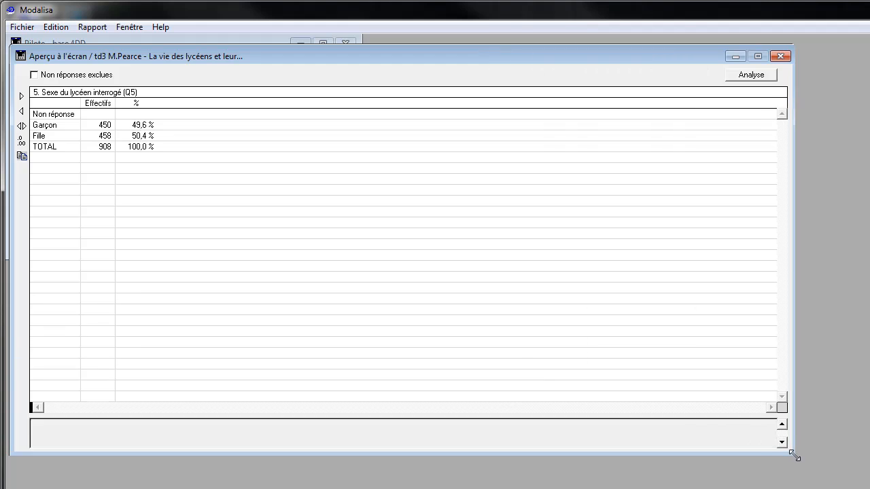
{"action": "left_click", "coordinate": [120, 129]}
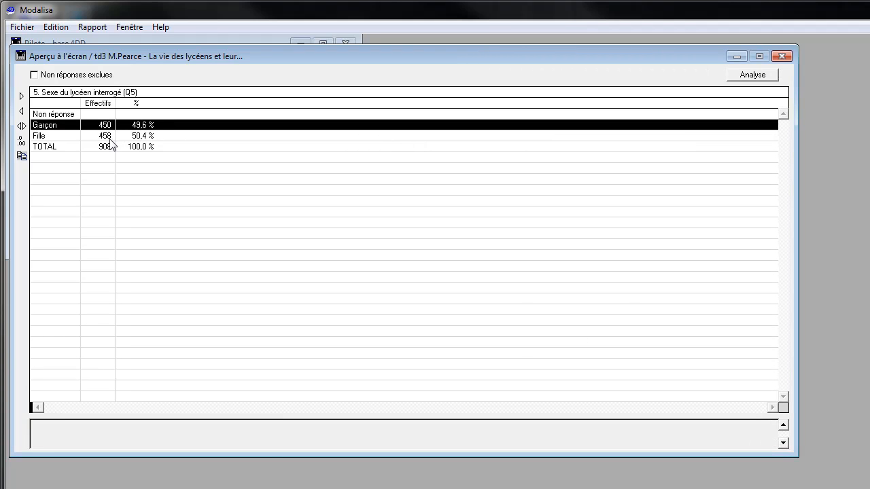
{"action": "left_click", "coordinate": [111, 138]}
{"action": "left_click", "coordinate": [110, 126]}
{"action": "left_click", "coordinate": [147, 140]}
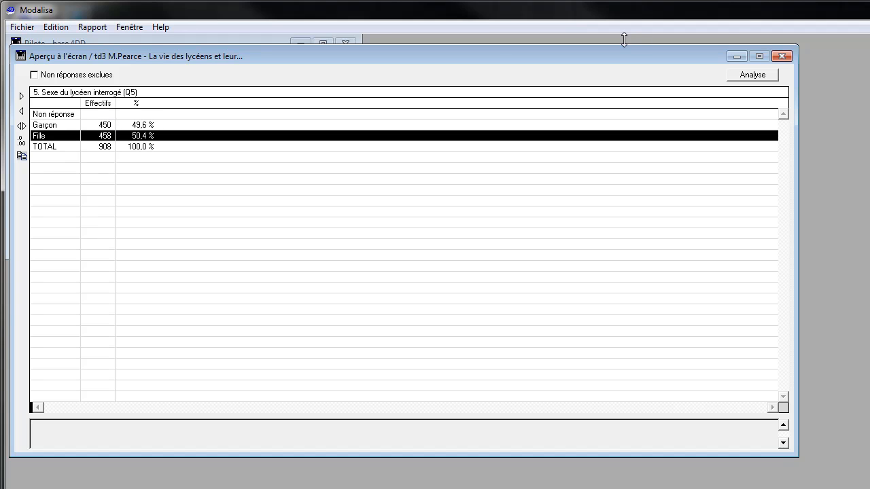
{"action": "left_click", "coordinate": [782, 56]}
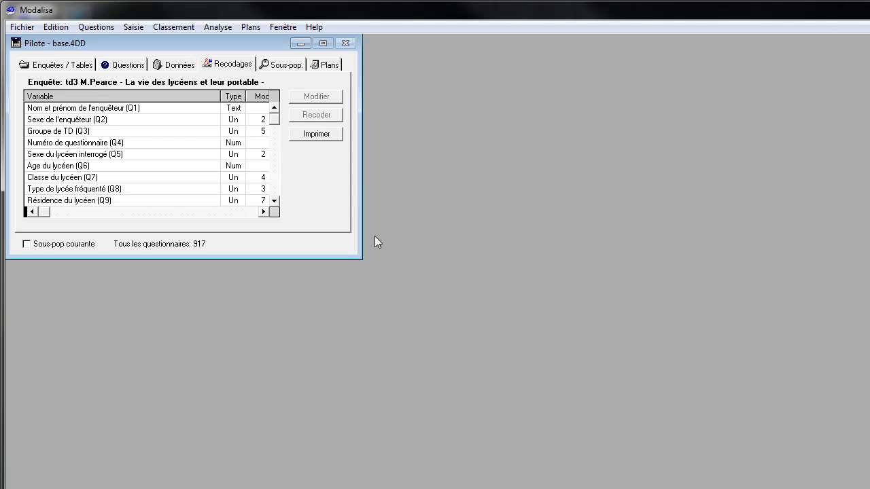
Enlarge the survey window and start a Tri croisé with Sexe du lycéen interrogé (Q5) in columns.
{"action": "left_click_drag", "start_coordinate": [360, 256], "coordinate": [492, 335]}
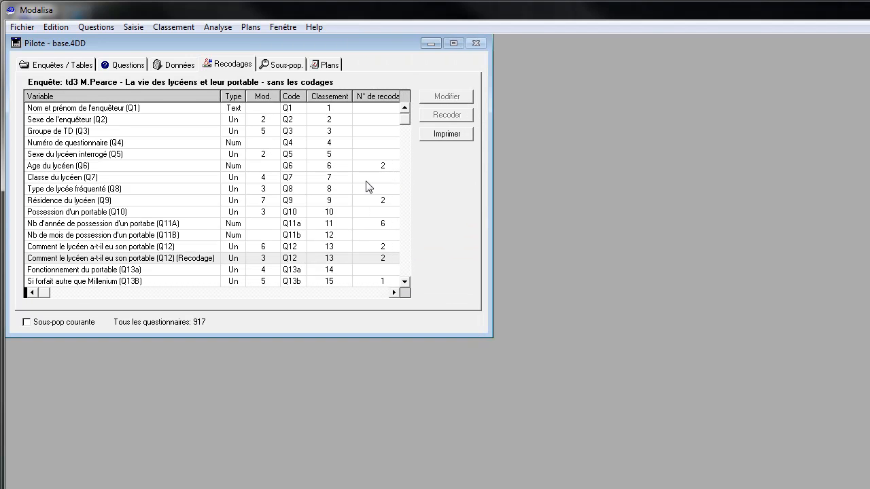
{"action": "left_click", "coordinate": [223, 28]}
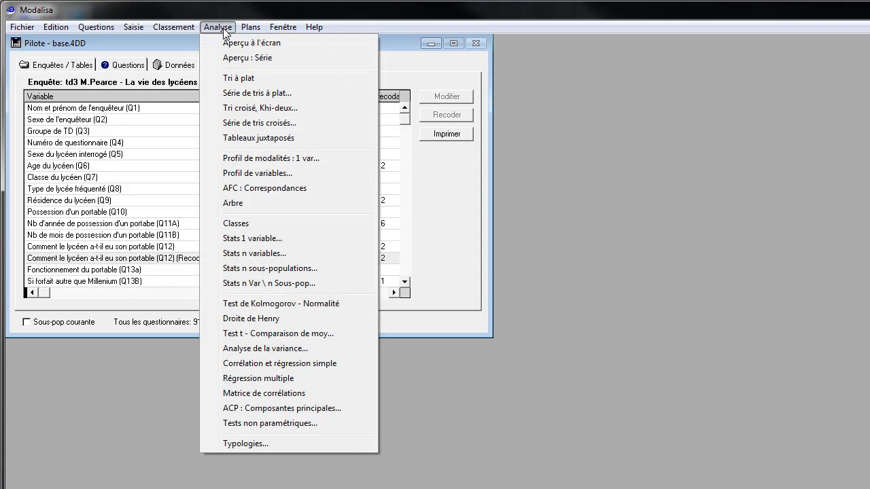
{"action": "left_click", "coordinate": [288, 110]}
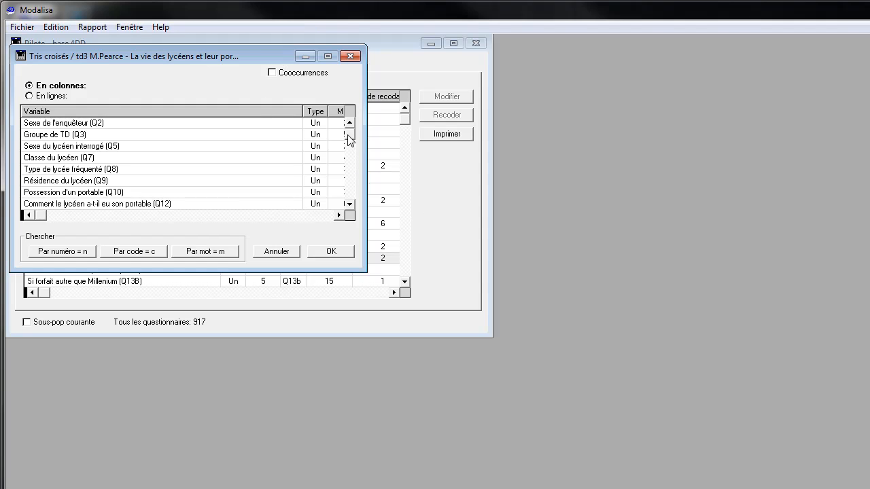
{"action": "left_click", "coordinate": [43, 96]}
{"action": "left_click", "coordinate": [37, 87]}
{"action": "double_click", "coordinate": [118, 147]}
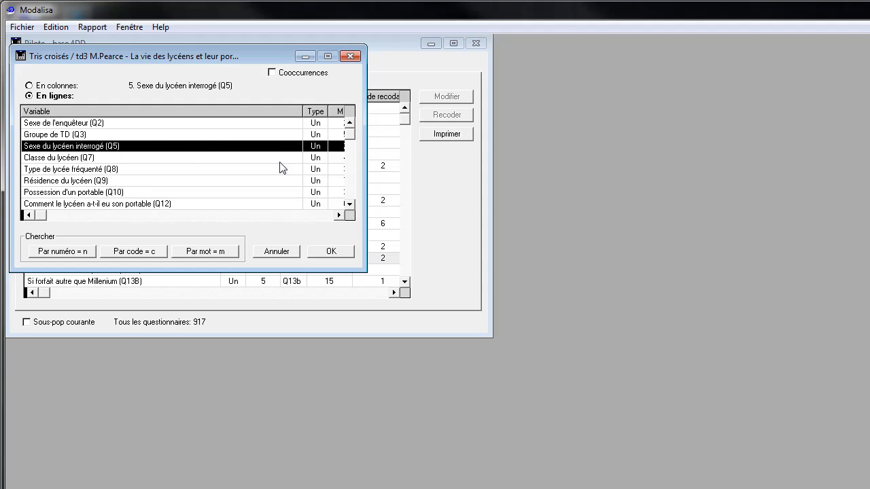
Set Appelle quand se sent seul (Q20) as the row variable and generate the cross table.
{"action": "left_click", "coordinate": [349, 204]}
{"action": "left_click", "coordinate": [351, 205]}
{"action": "left_click", "coordinate": [351, 204]}
{"action": "left_click", "coordinate": [351, 204]}
{"action": "left_click", "coordinate": [350, 205]}
{"action": "left_click", "coordinate": [351, 205]}
{"action": "left_click", "coordinate": [351, 204]}
{"action": "left_click", "coordinate": [351, 204]}
{"action": "left_click", "coordinate": [351, 204]}
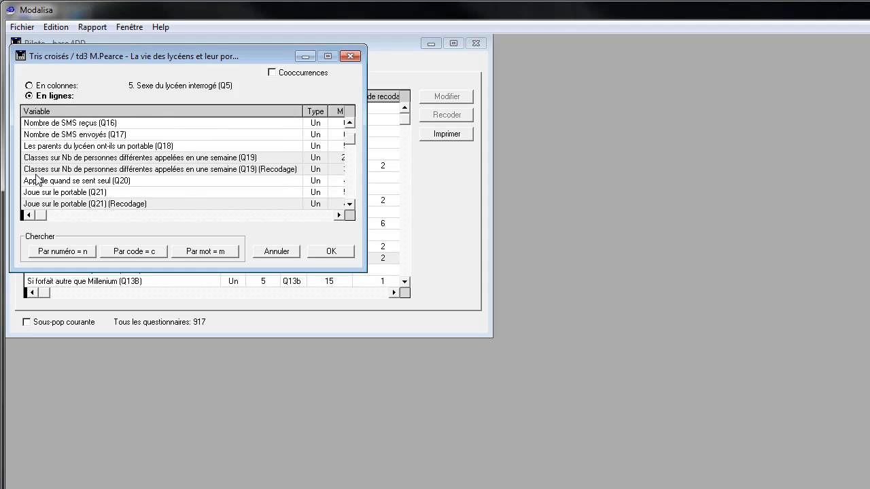
{"action": "left_click", "coordinate": [123, 185]}
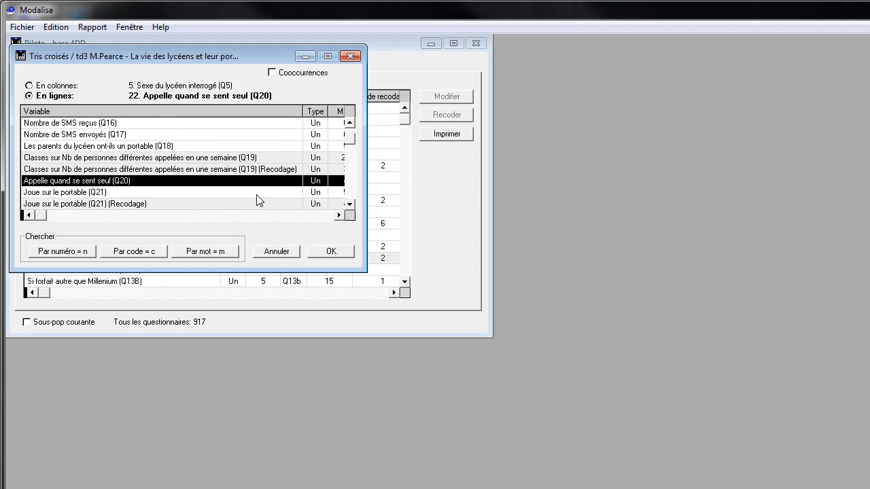
{"action": "left_click", "coordinate": [331, 251]}
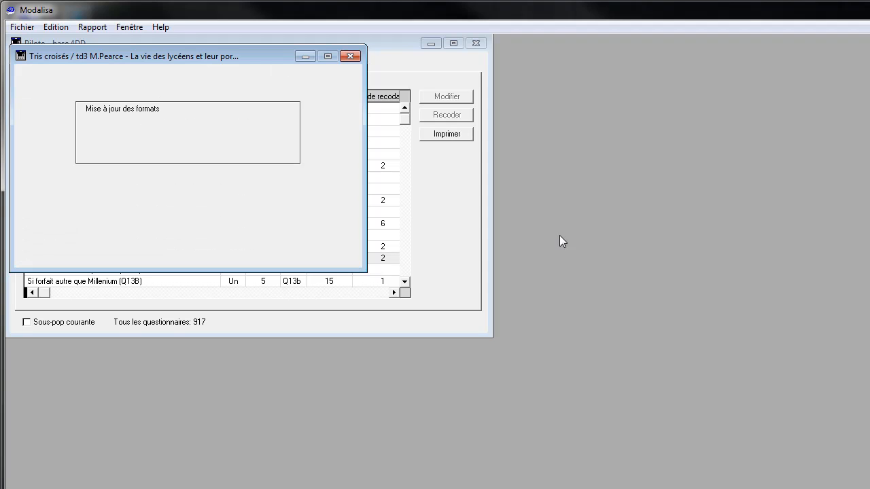
Enlarge the Q20 / Q5 cross table, exclude non-responses, show % Colonnes, and close the table after viewing it.
{"action": "left_click_drag", "start_coordinate": [365, 267], "coordinate": [530, 355]}
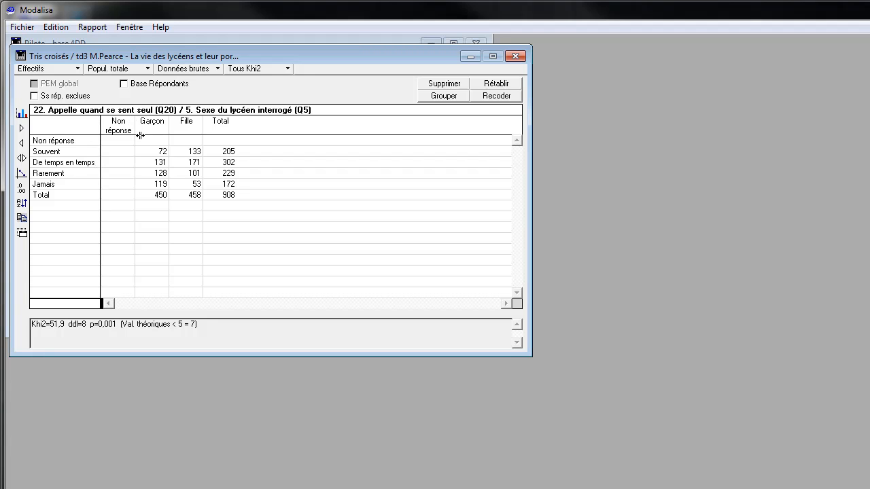
{"action": "left_click", "coordinate": [34, 96]}
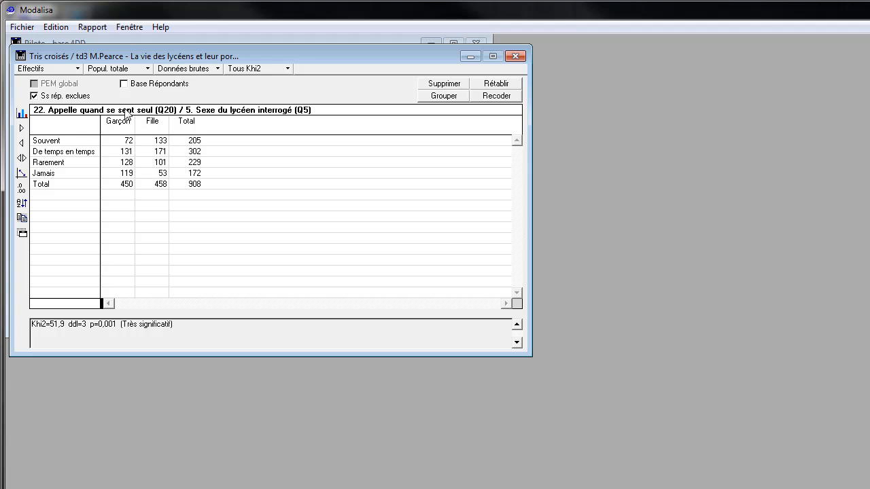
{"action": "left_click", "coordinate": [76, 69]}
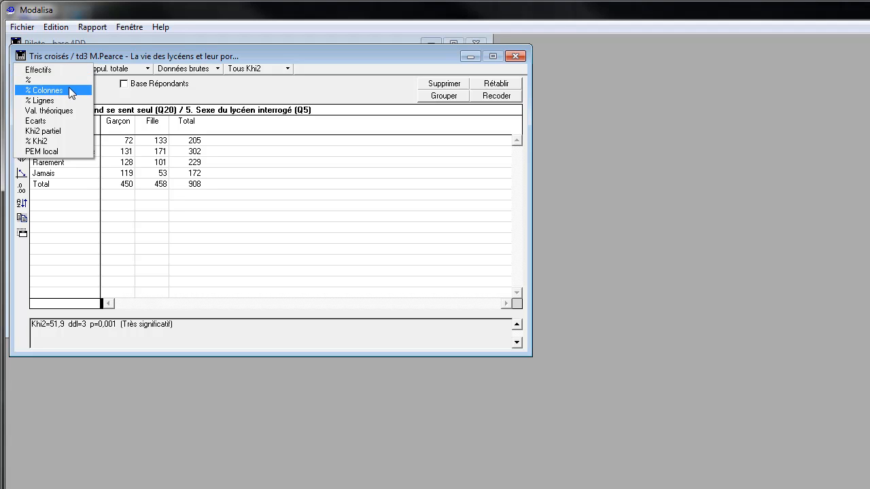
{"action": "left_click", "coordinate": [71, 95]}
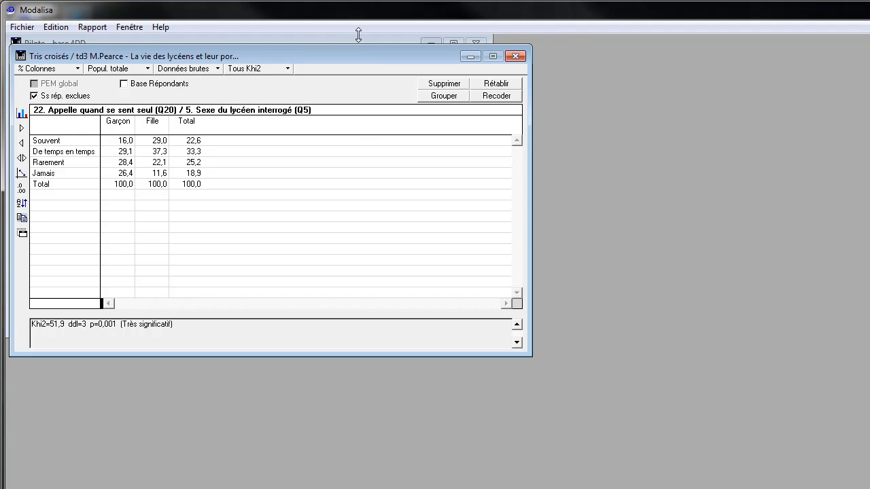
{"action": "left_click_drag", "start_coordinate": [375, 60], "coordinate": [679, 113]}
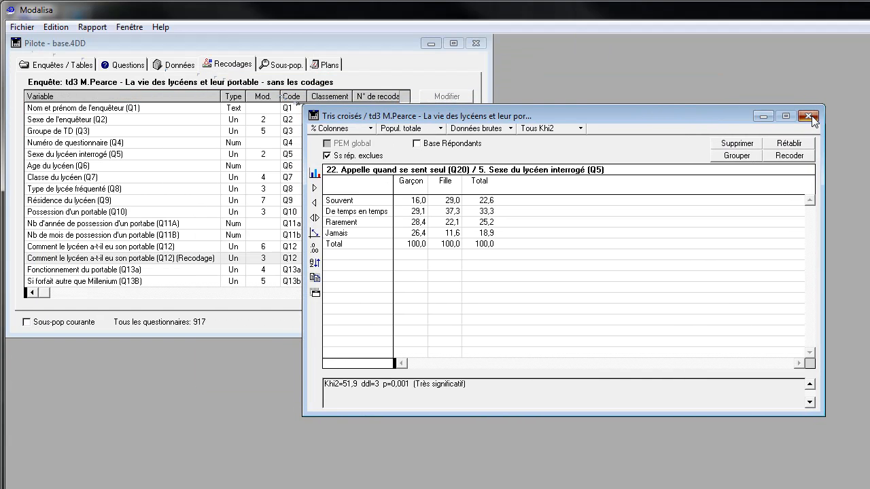
{"action": "left_click", "coordinate": [808, 114]}
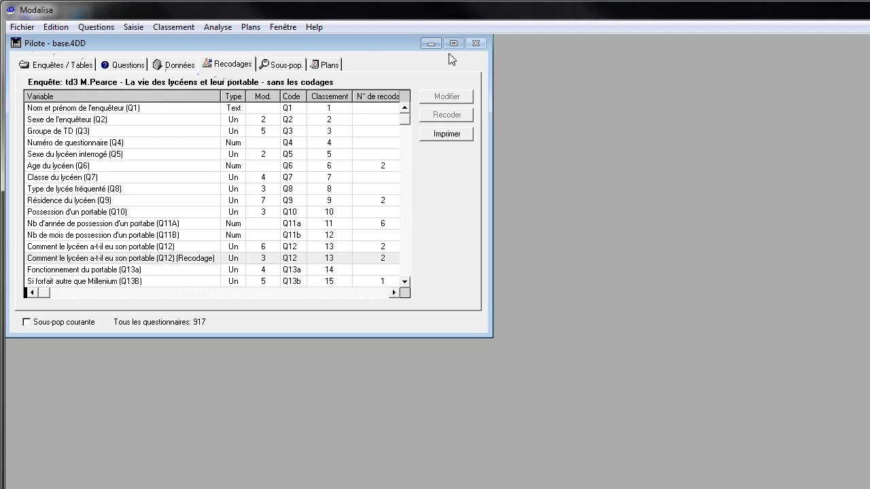
Generate a new Tri croisé with Sexe du lycéen interrogé (Q5) in columns and Appelle quand se sent seul (Q20) in rows.
{"action": "left_click", "coordinate": [230, 27]}
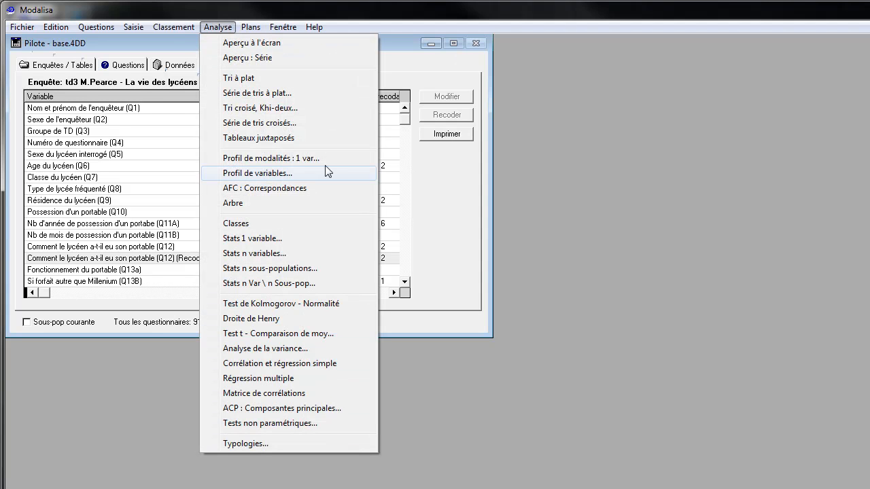
{"action": "left_click", "coordinate": [291, 110]}
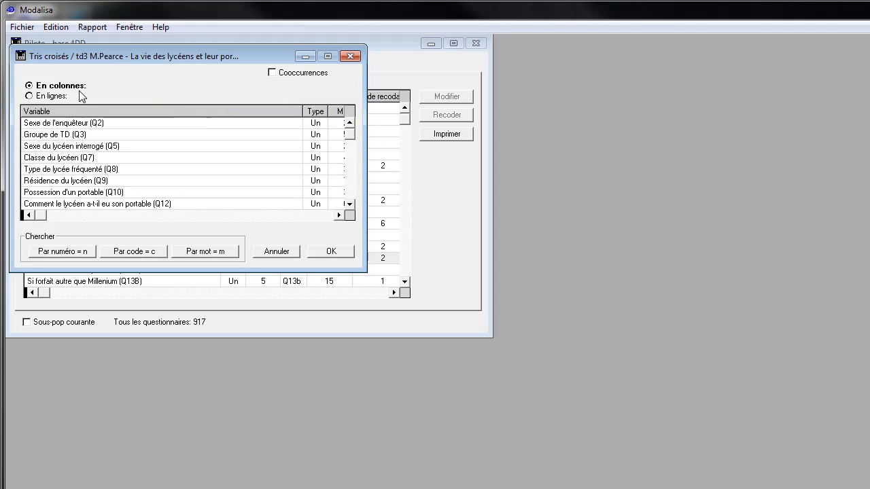
{"action": "double_click", "coordinate": [114, 148]}
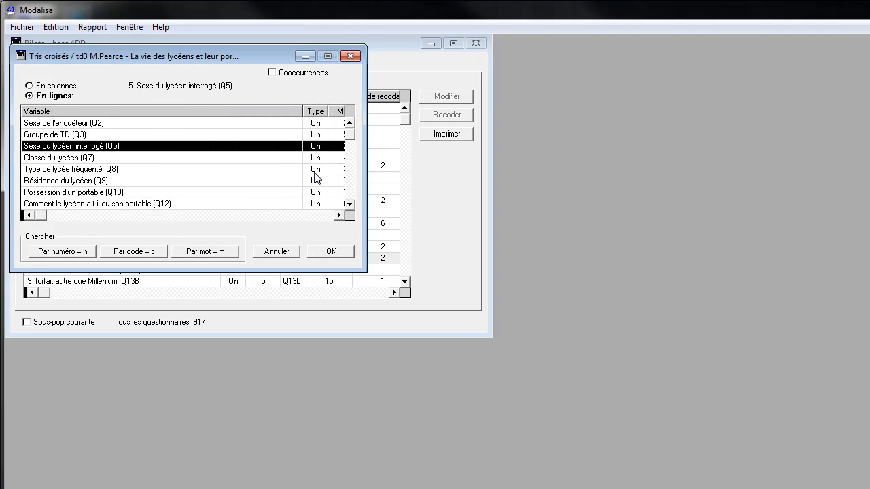
{"action": "left_click", "coordinate": [349, 204]}
{"action": "left_click_drag", "start_coordinate": [350, 205], "coordinate": [350, 206]}
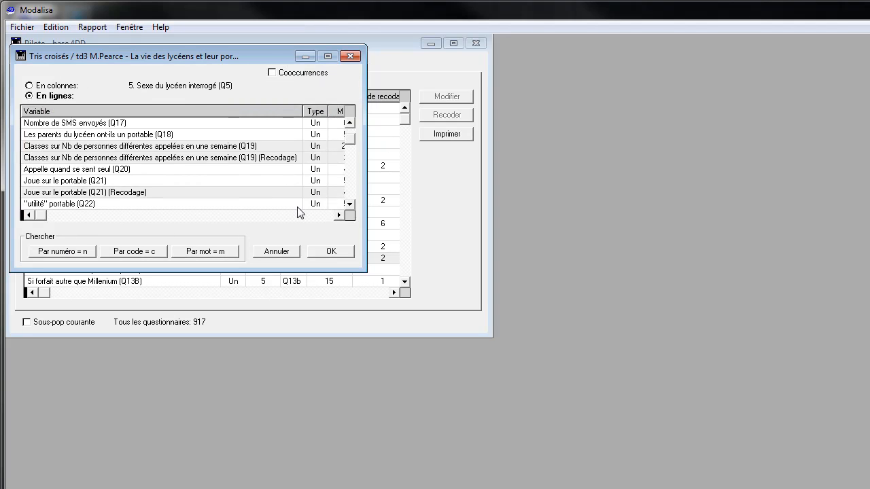
{"action": "left_click", "coordinate": [116, 176]}
{"action": "left_click", "coordinate": [318, 255]}
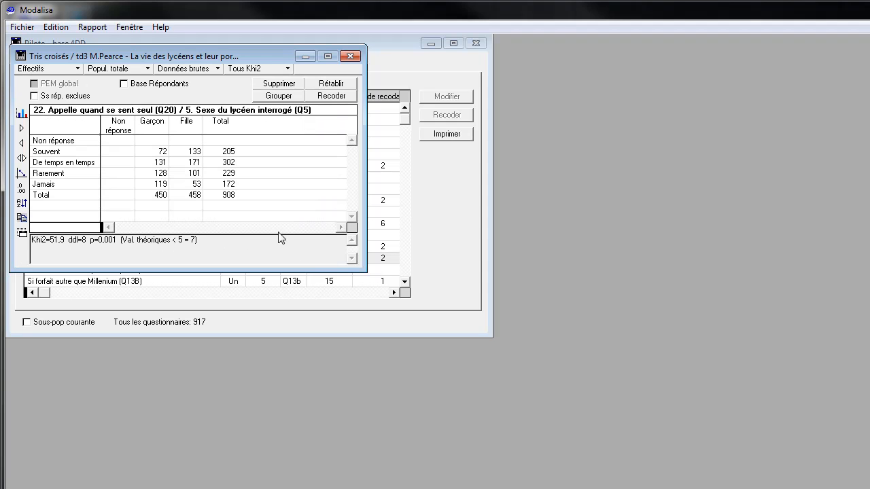
Exclude non-responses from the cross table and view it in % Lignes, ending with % Colonnes.
{"action": "left_click", "coordinate": [71, 98]}
{"action": "left_click", "coordinate": [62, 69]}
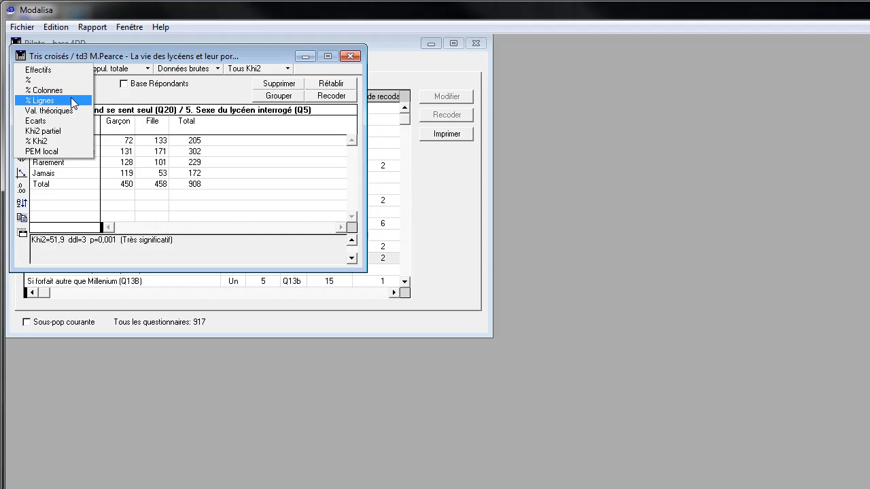
{"action": "left_click", "coordinate": [71, 100]}
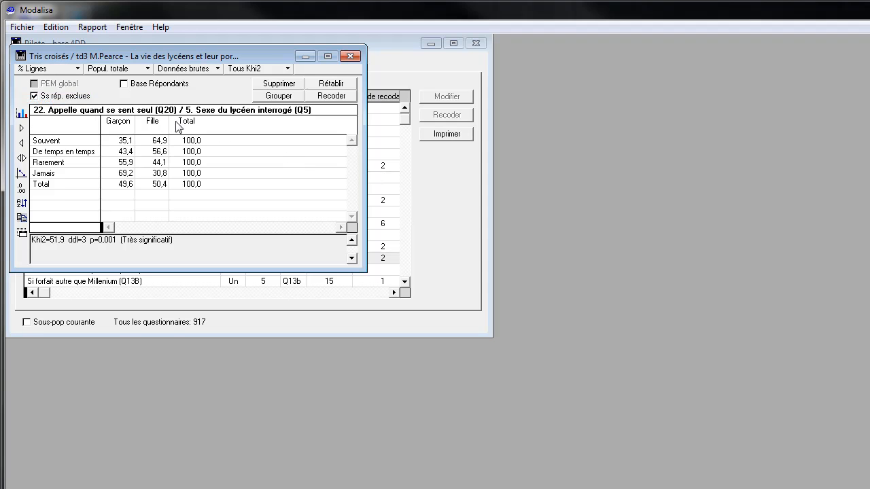
{"action": "left_click", "coordinate": [76, 69]}
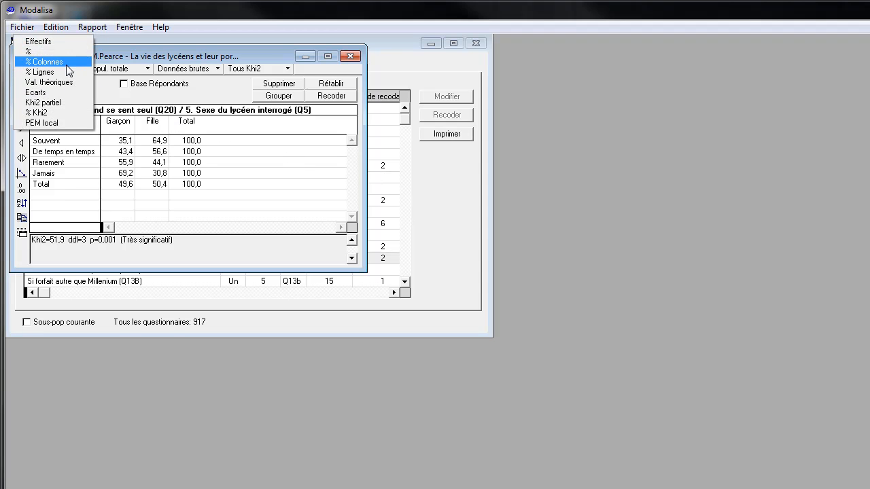
{"action": "left_click", "coordinate": [66, 64]}
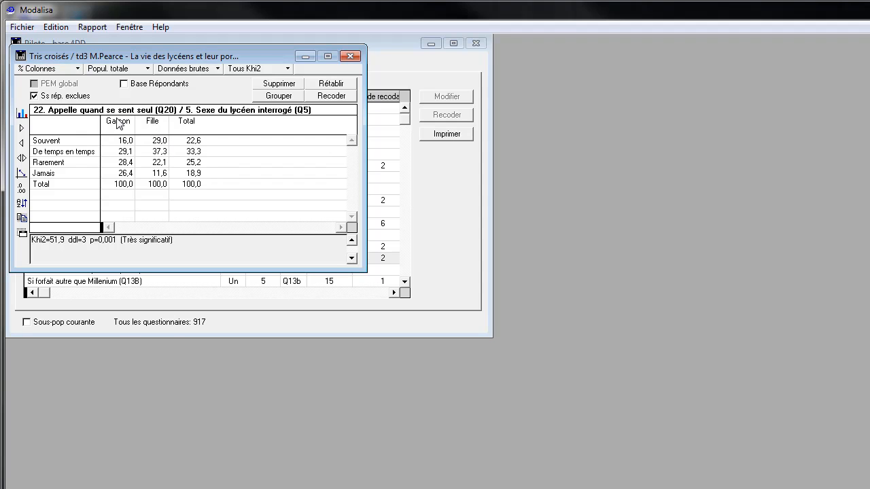
Swap the cross table's rows and columns so Q5 is in rows and Q20 in columns, and show % Lignes.
{"action": "left_click", "coordinate": [22, 174]}
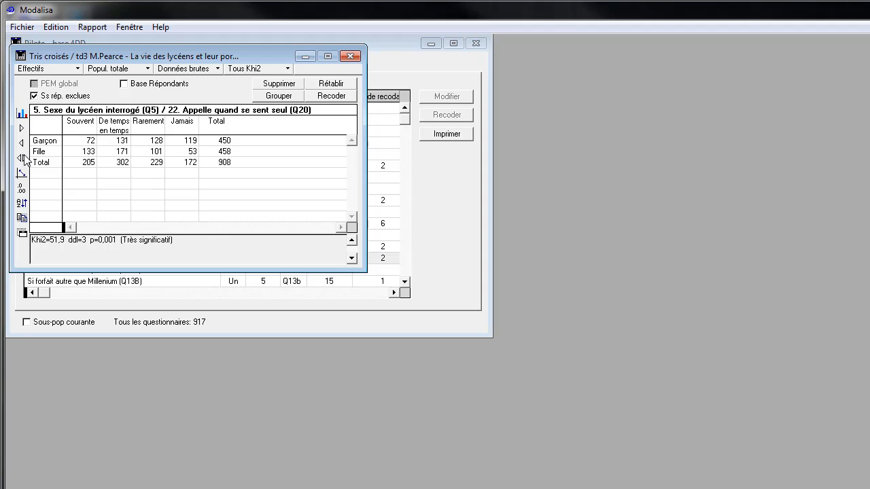
{"action": "left_click", "coordinate": [23, 175]}
{"action": "left_click", "coordinate": [23, 176]}
{"action": "left_click", "coordinate": [76, 71]}
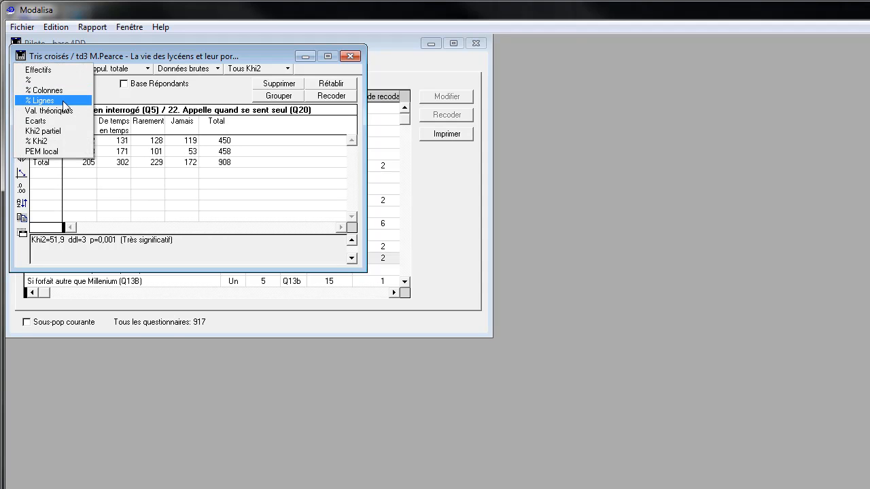
{"action": "left_click", "coordinate": [64, 104]}
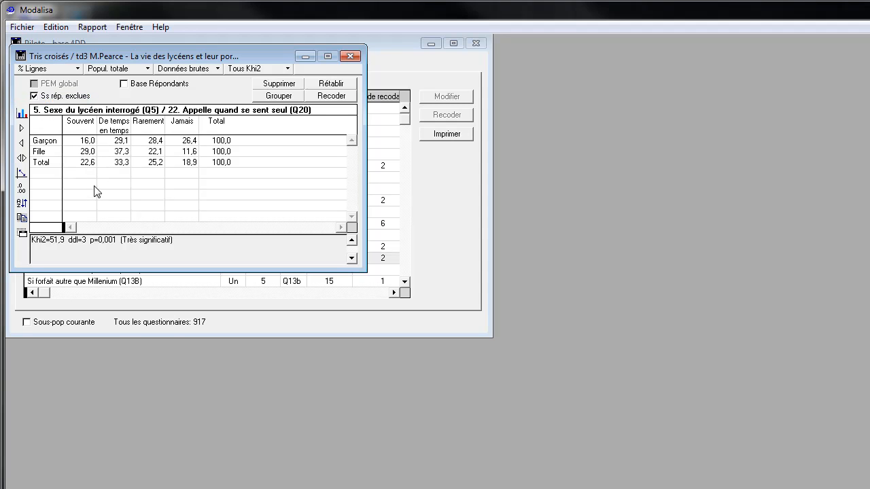
Switch the cross table between table and chart views, ending with a Lignes chart of Q20 by Q5.
{"action": "left_click", "coordinate": [22, 115]}
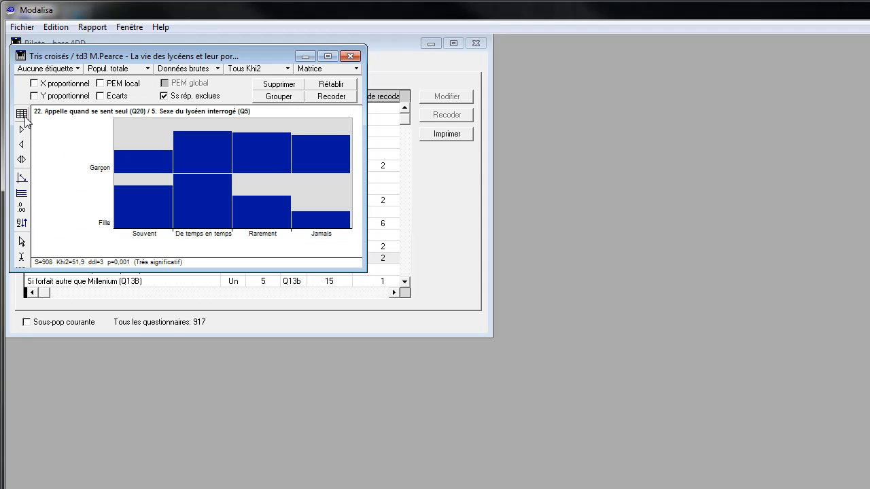
{"action": "left_click", "coordinate": [22, 114]}
{"action": "left_click", "coordinate": [23, 114]}
{"action": "left_click", "coordinate": [22, 114]}
{"action": "left_click", "coordinate": [23, 114]}
{"action": "scroll", "coordinate": [356, 70], "scroll_direction": "up", "scroll_amount": 1}
Display the Q20 / Q5 chart as Barres empilées, ending with the Matrice type.
{"action": "left_click", "coordinate": [355, 69]}
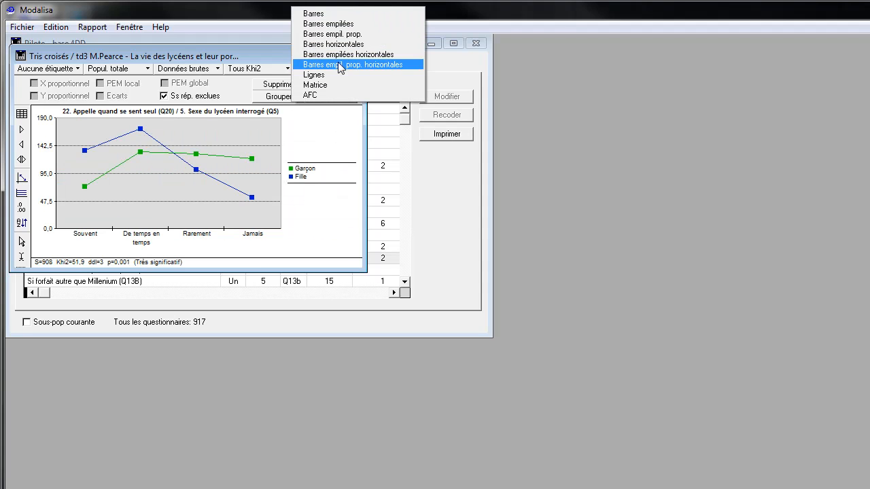
{"action": "left_click", "coordinate": [328, 25]}
{"action": "left_click", "coordinate": [340, 70]}
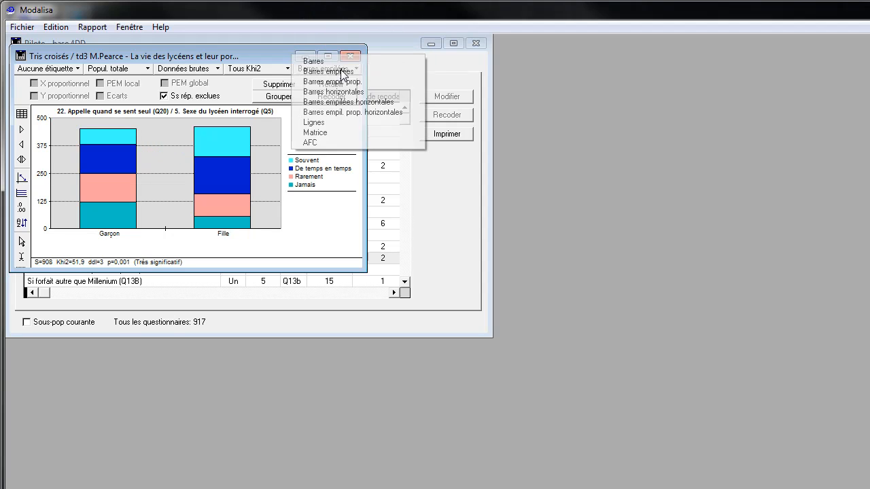
{"action": "left_click", "coordinate": [318, 132]}
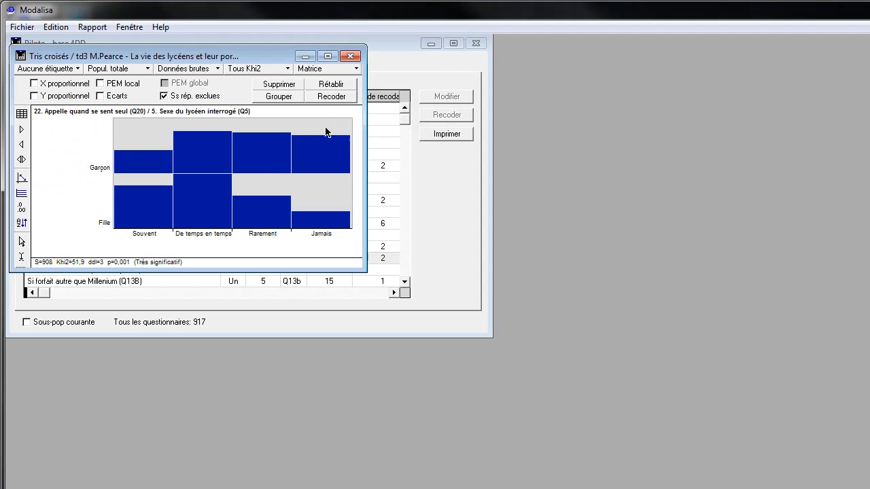
Display the Q20 / Q5 cross table as an AFC map.
{"action": "left_click", "coordinate": [345, 72]}
{"action": "left_click", "coordinate": [347, 71]}
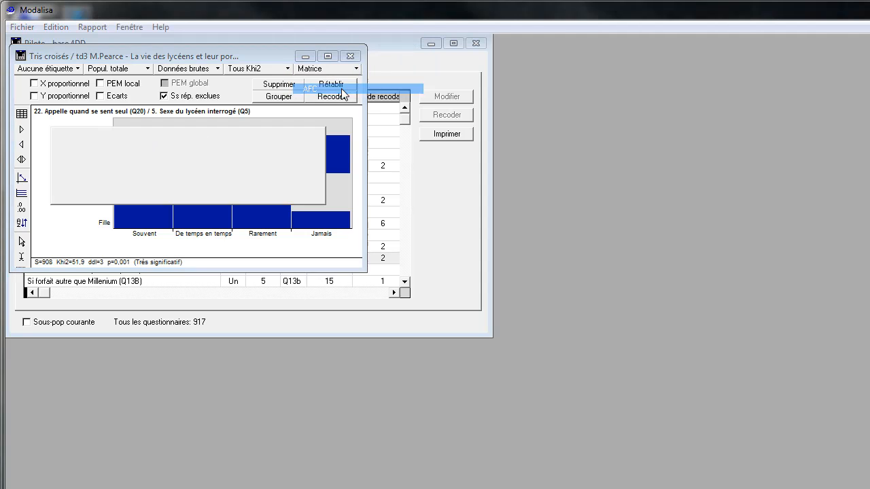
{"action": "left_click", "coordinate": [281, 190]}
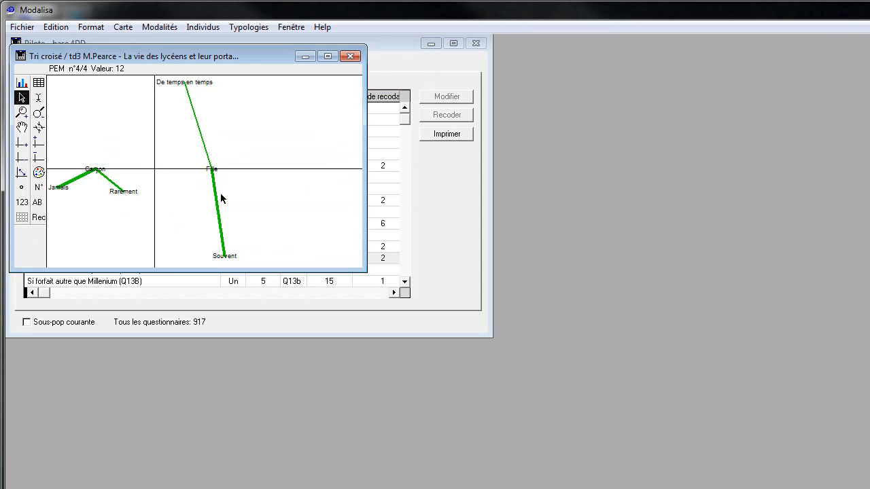